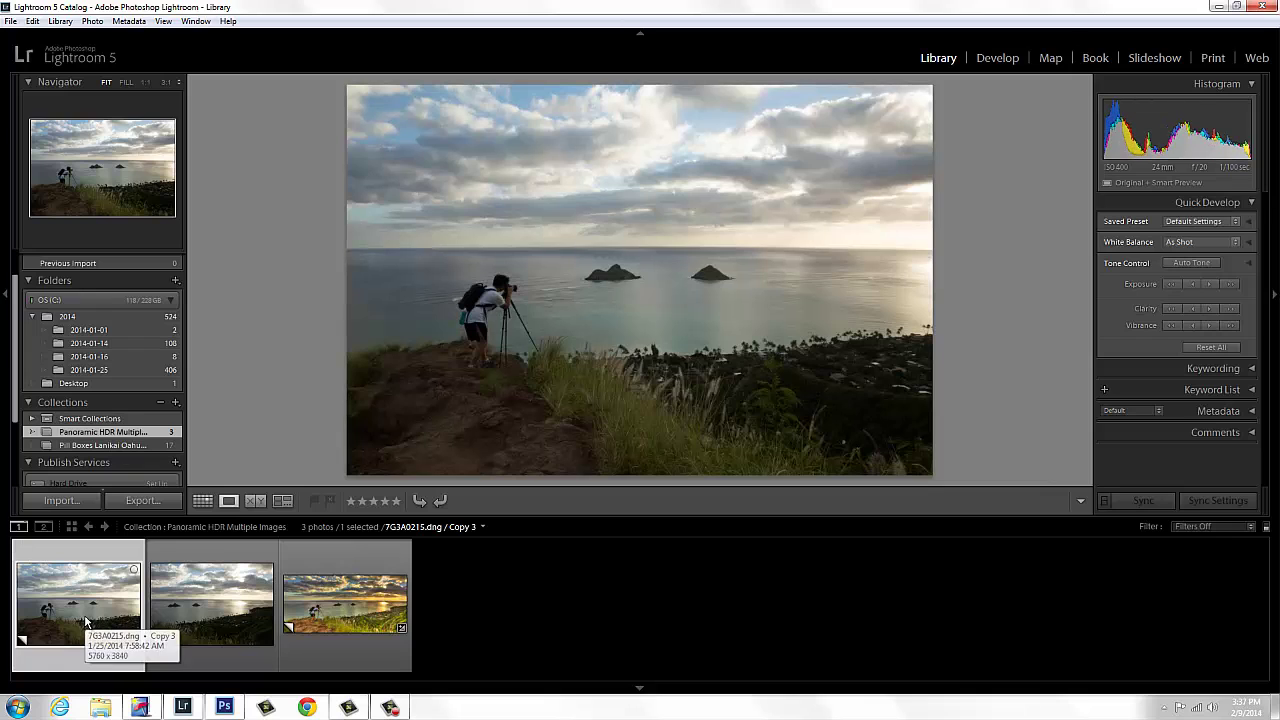
# Compare the two original landscape photos in the collection, then view the finished panoramic HDR image.
pyautogui.click(188, 622)
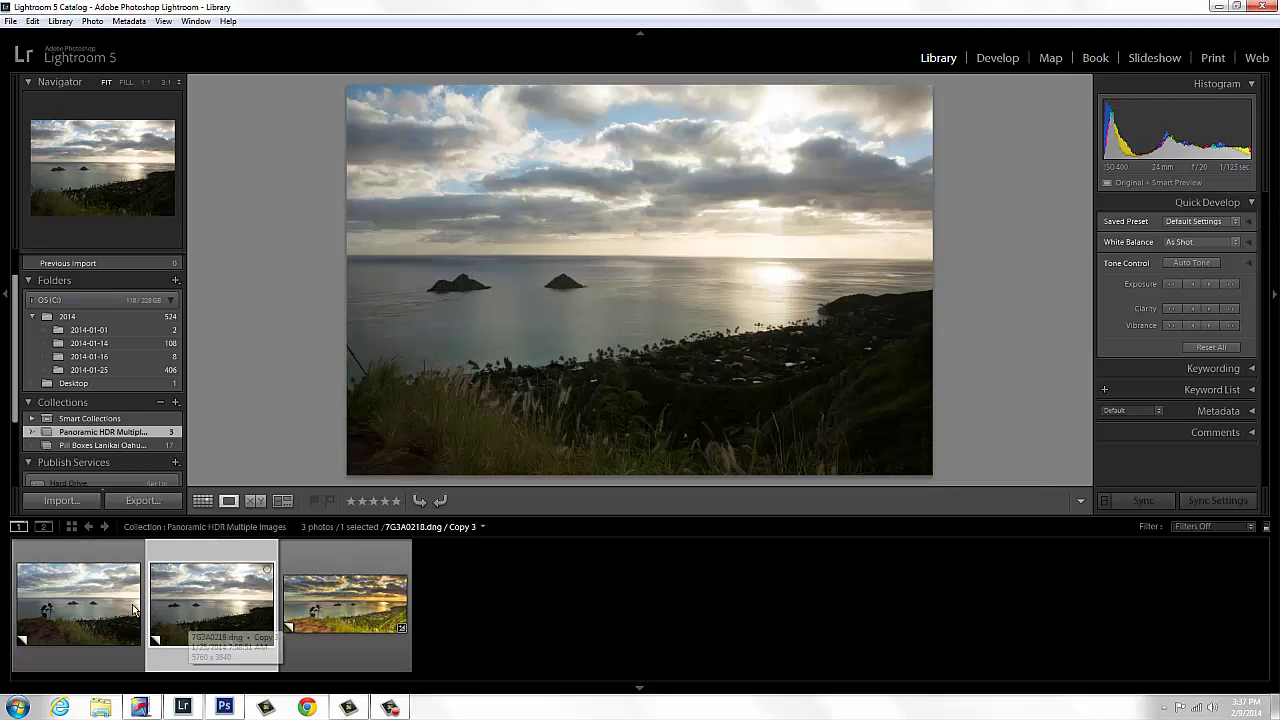
pyautogui.click(91, 604)
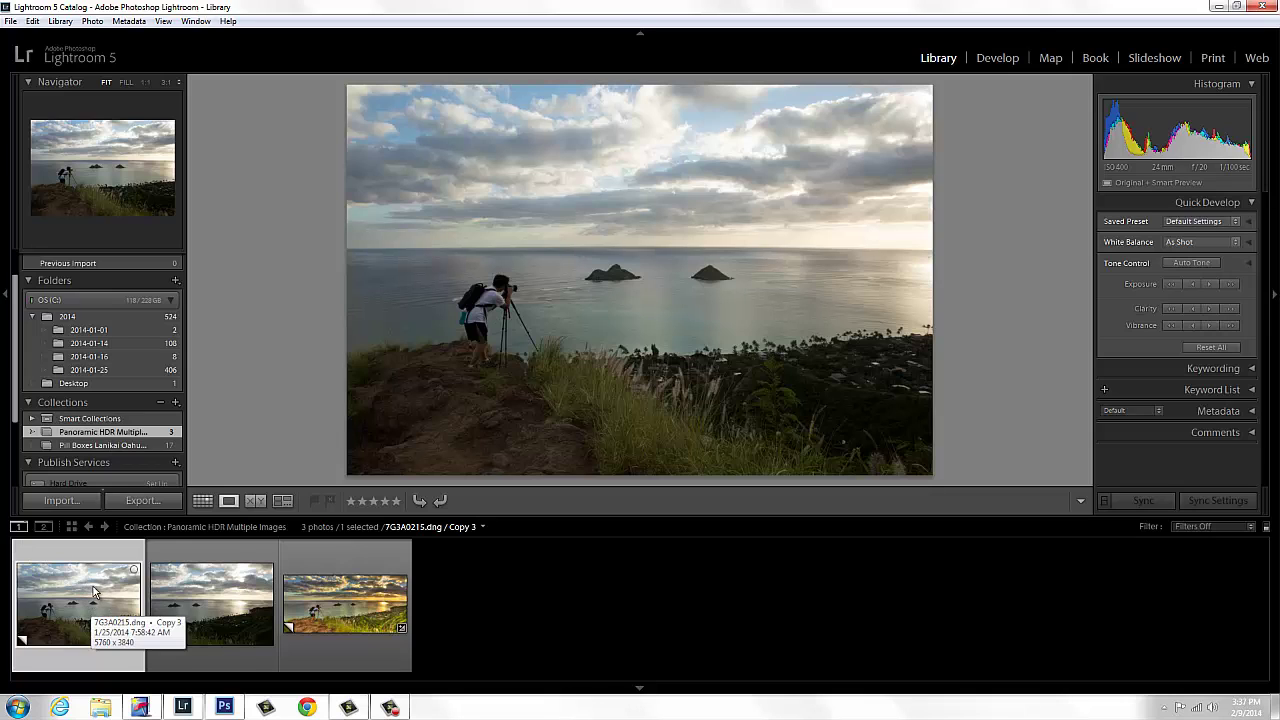
pyautogui.click(203, 610)
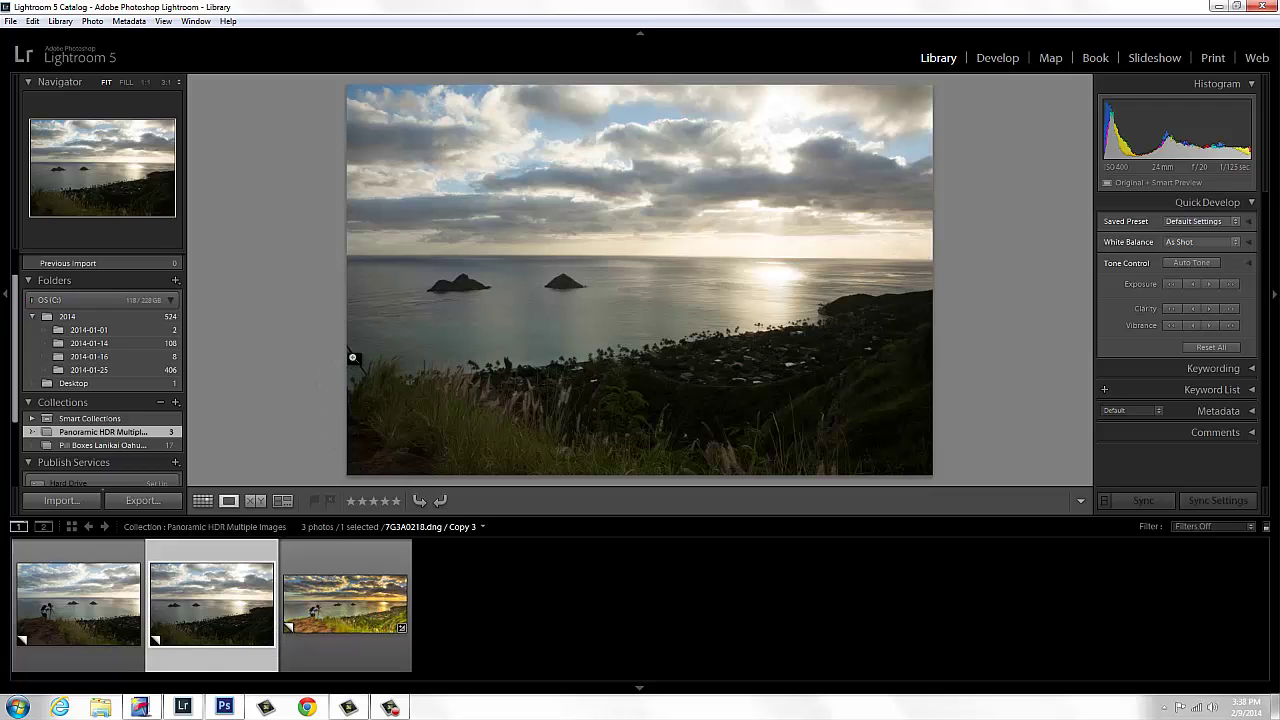
pyautogui.click(116, 624)
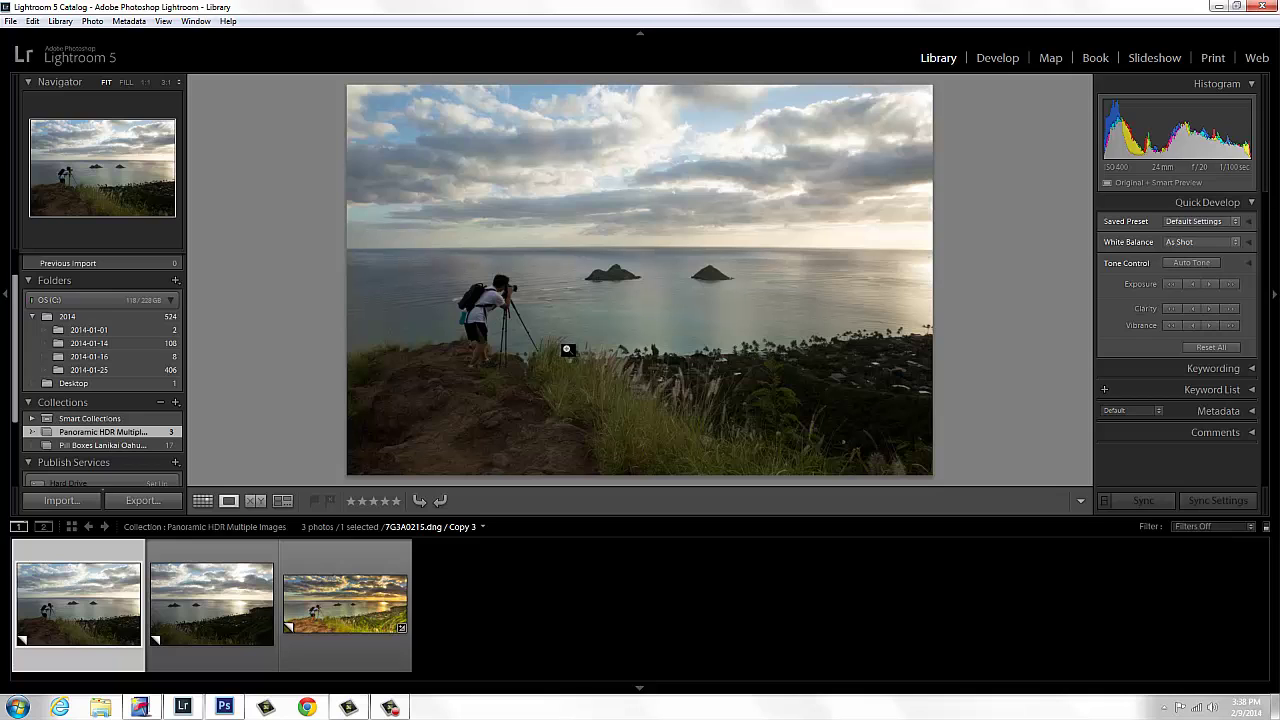
pyautogui.click(244, 630)
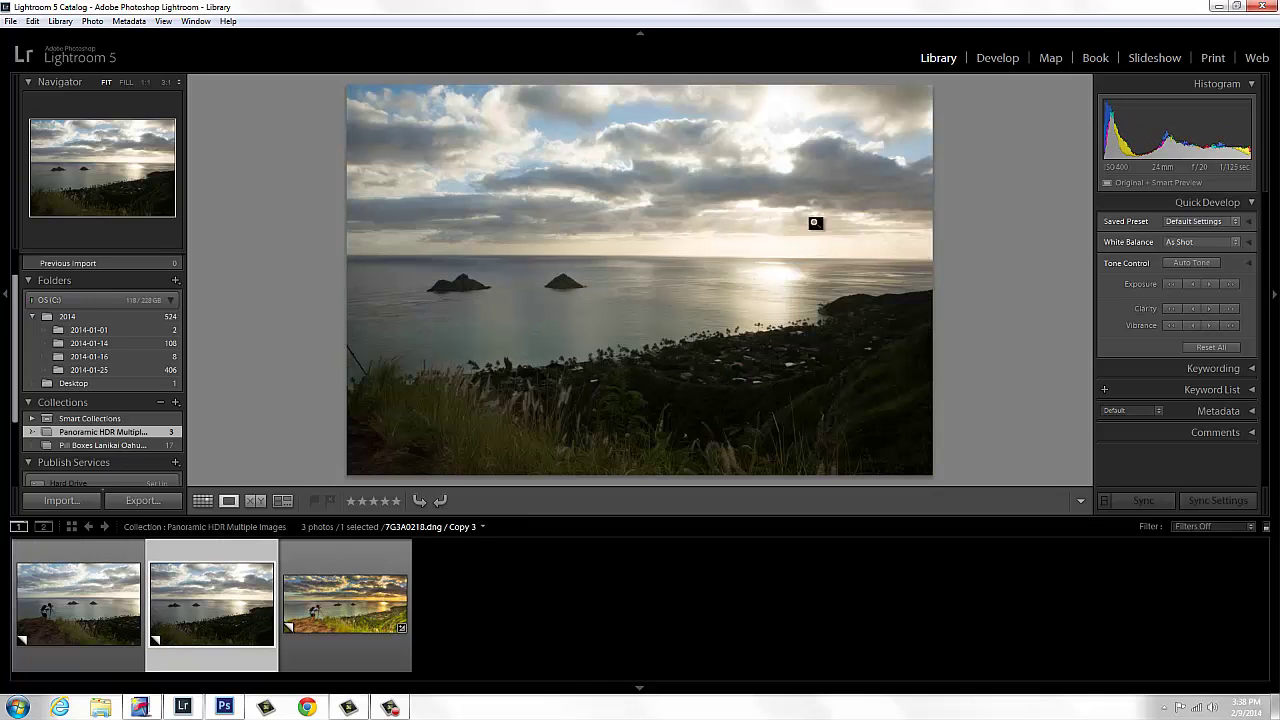
pyautogui.press('Left')
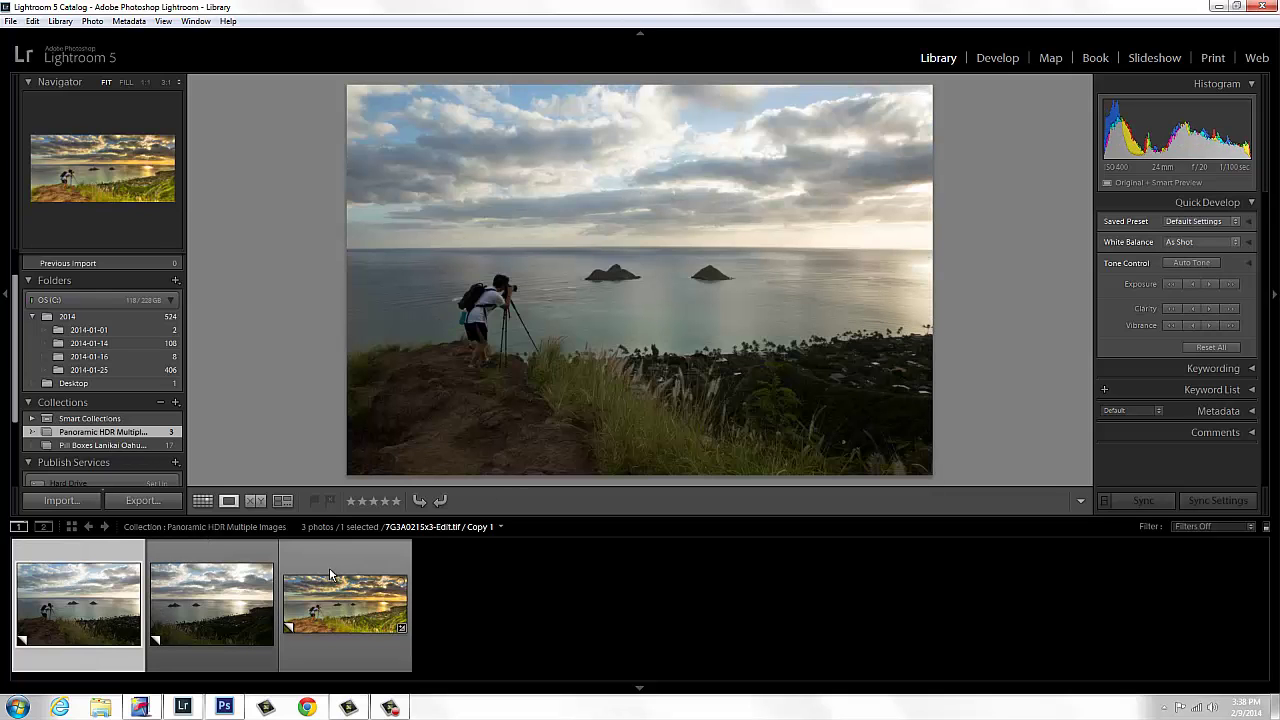
pyautogui.click(342, 624)
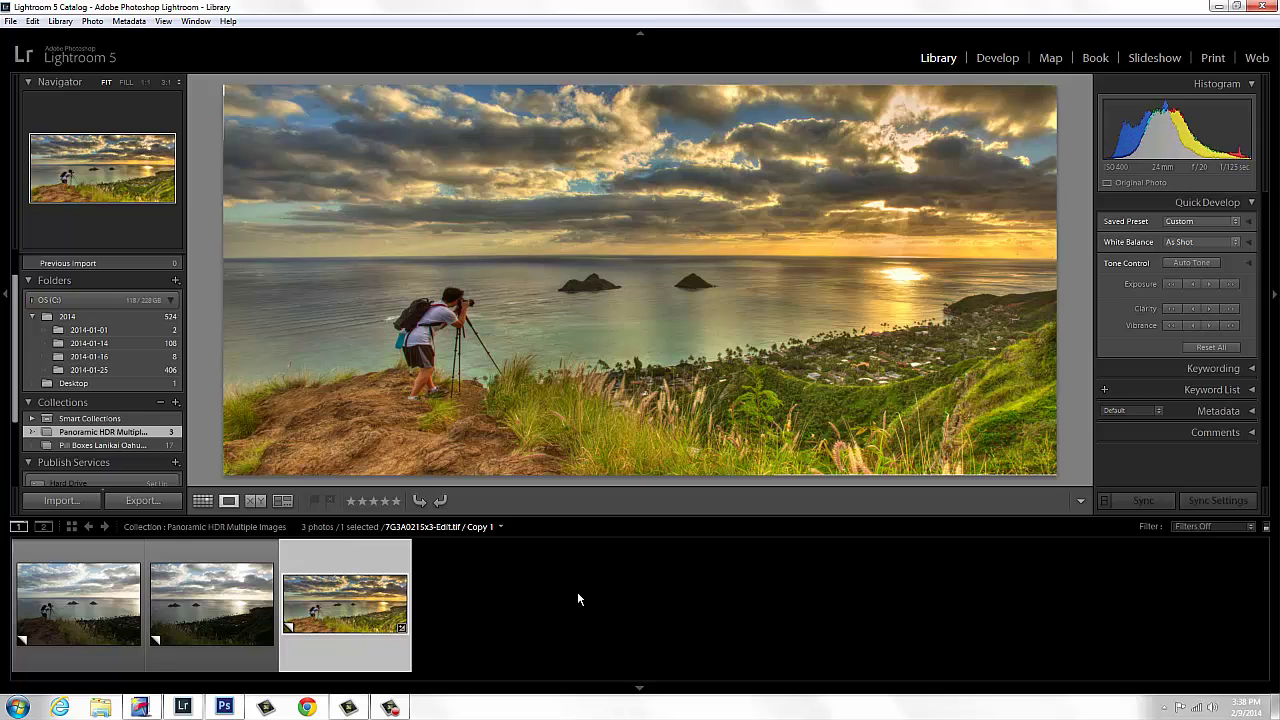
# Create two virtual copies of the original photo showing the photographer, 7G3A0215.dng.
pyautogui.click(82, 595)
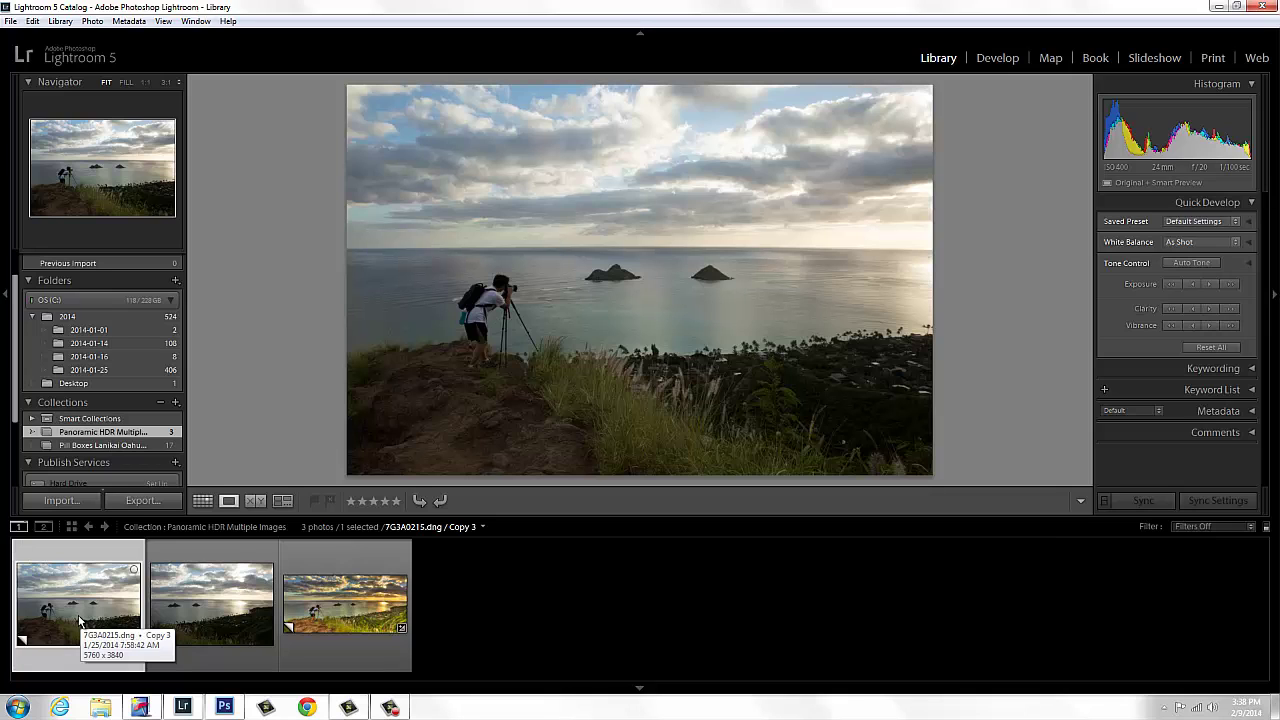
pyautogui.rightClick(80, 620)
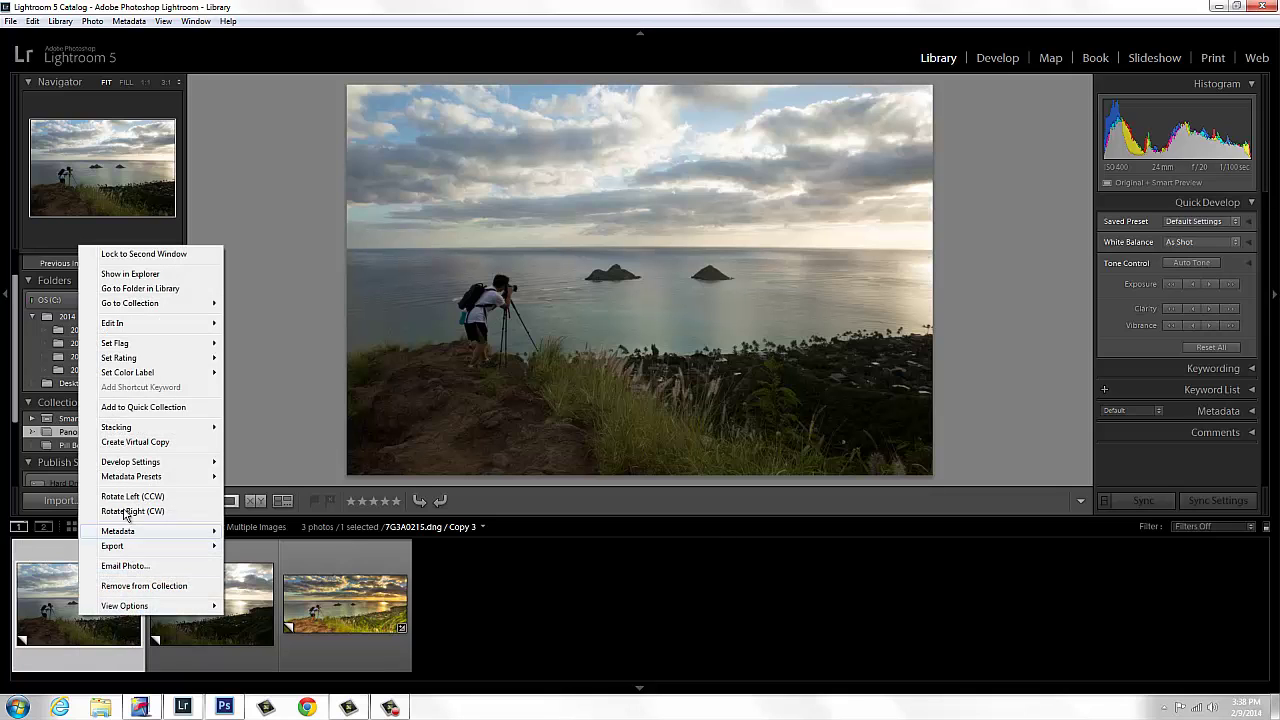
pyautogui.click(130, 442)
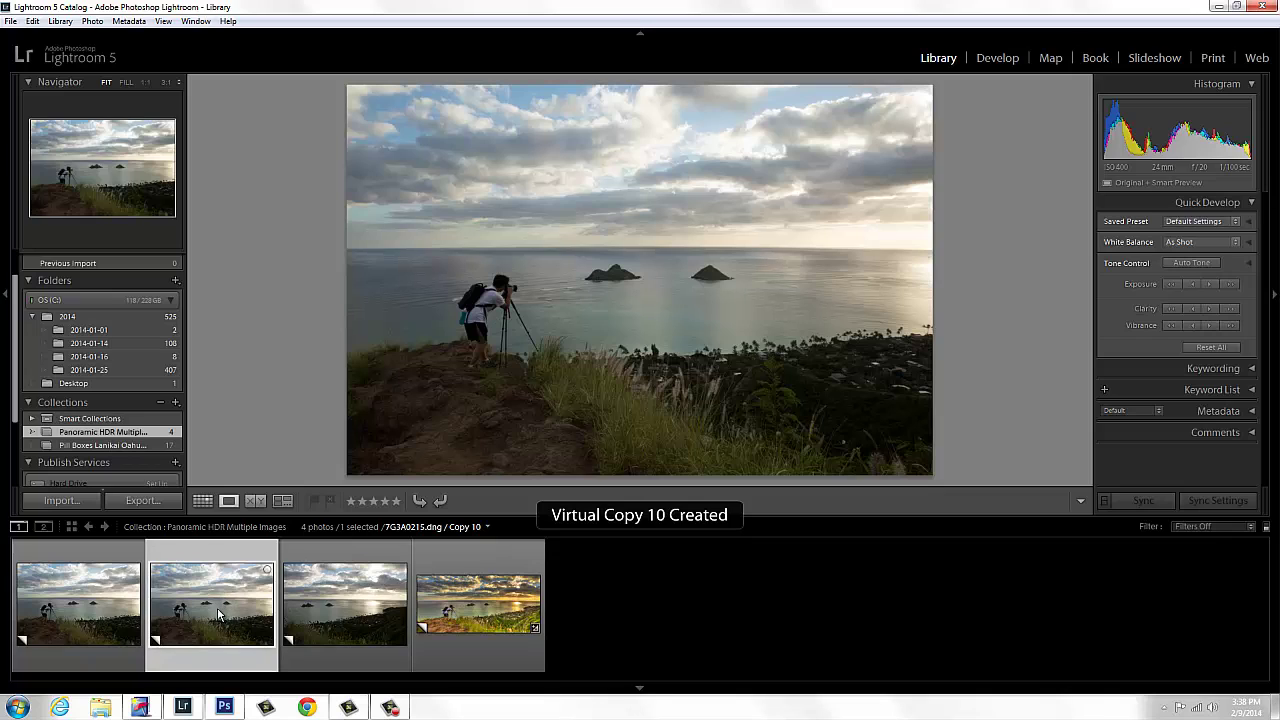
pyautogui.rightClick(216, 615)
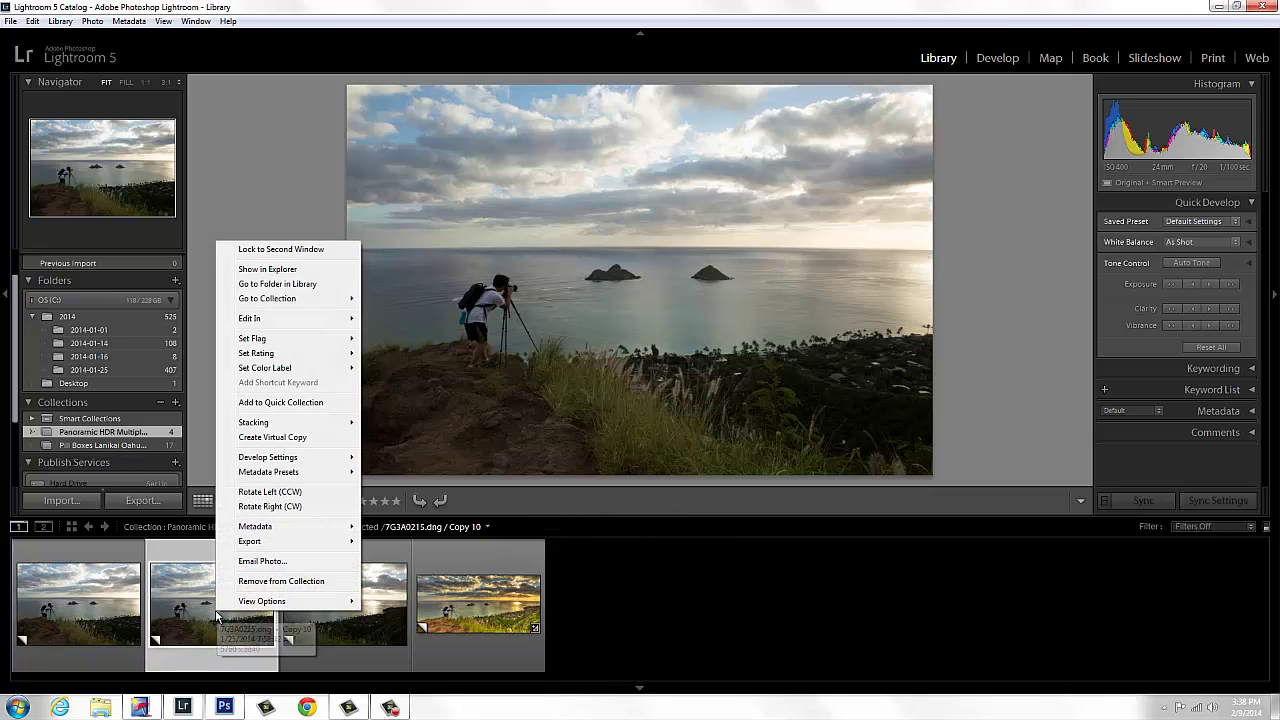
pyautogui.click(268, 440)
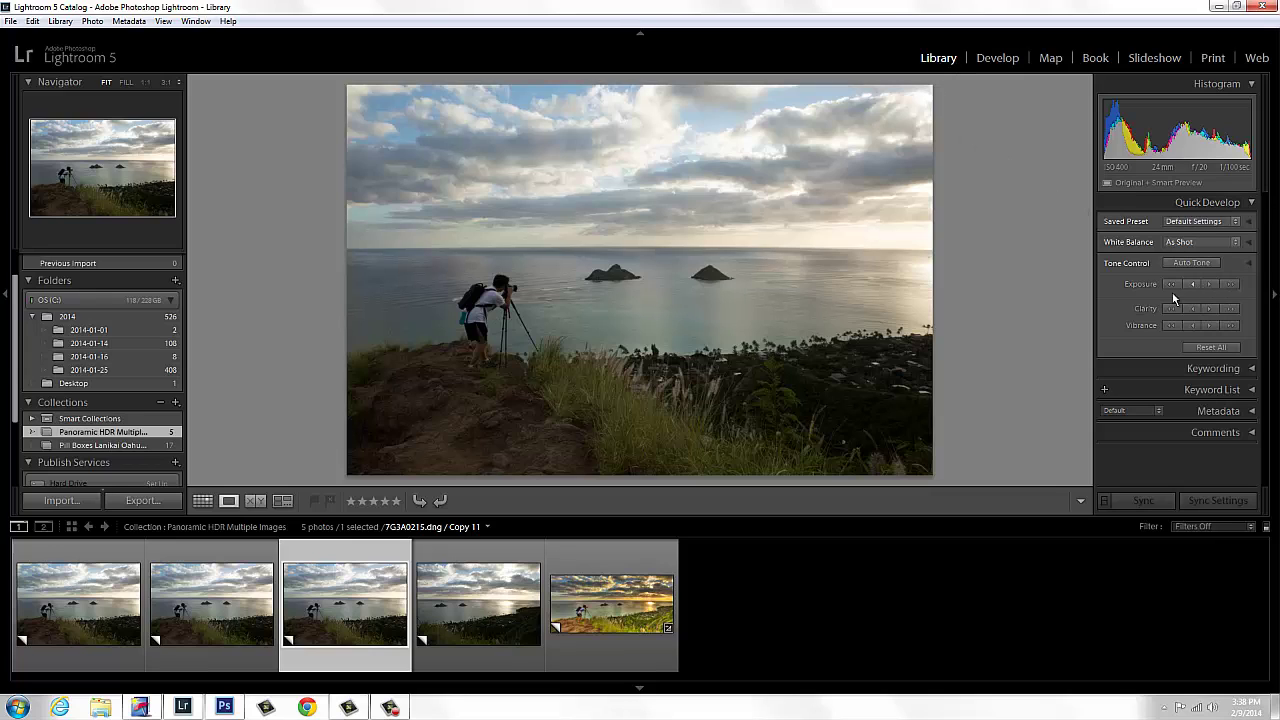
# Raise the exposure of one photographer-shot copy by two large increments, lower the other by two, and compare the three versions.
pyautogui.click(1232, 285)
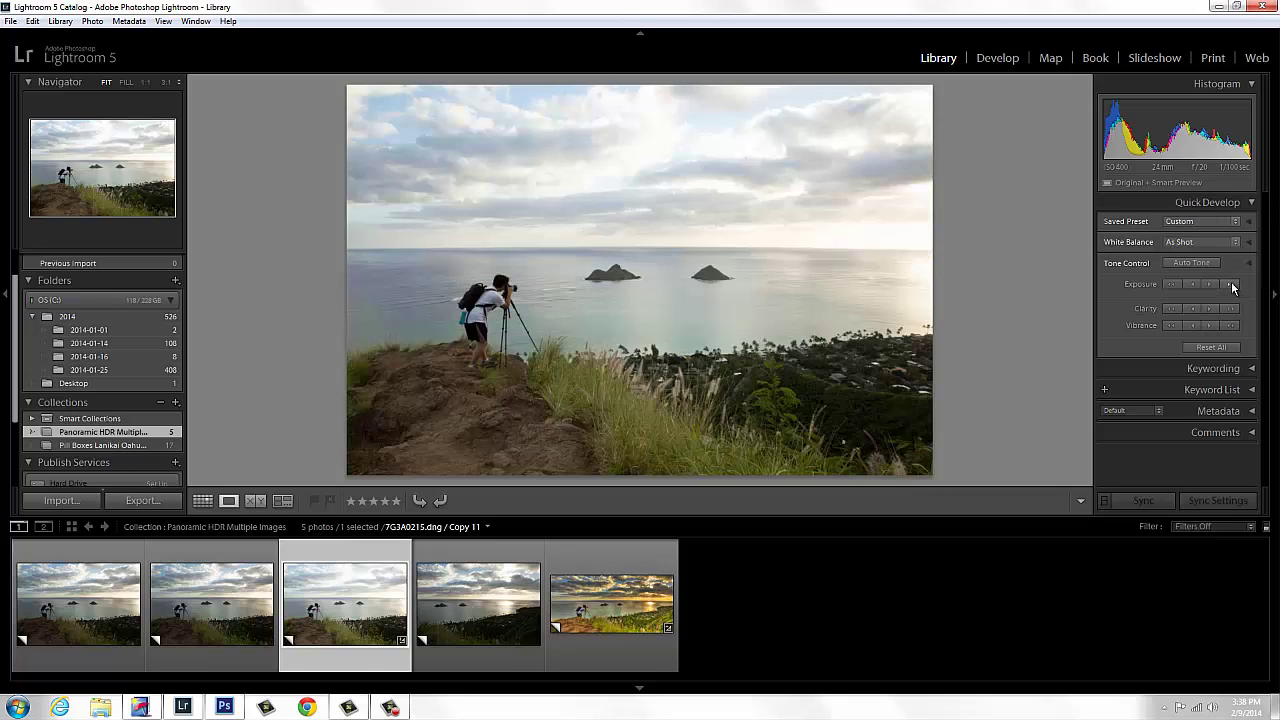
pyautogui.click(1232, 285)
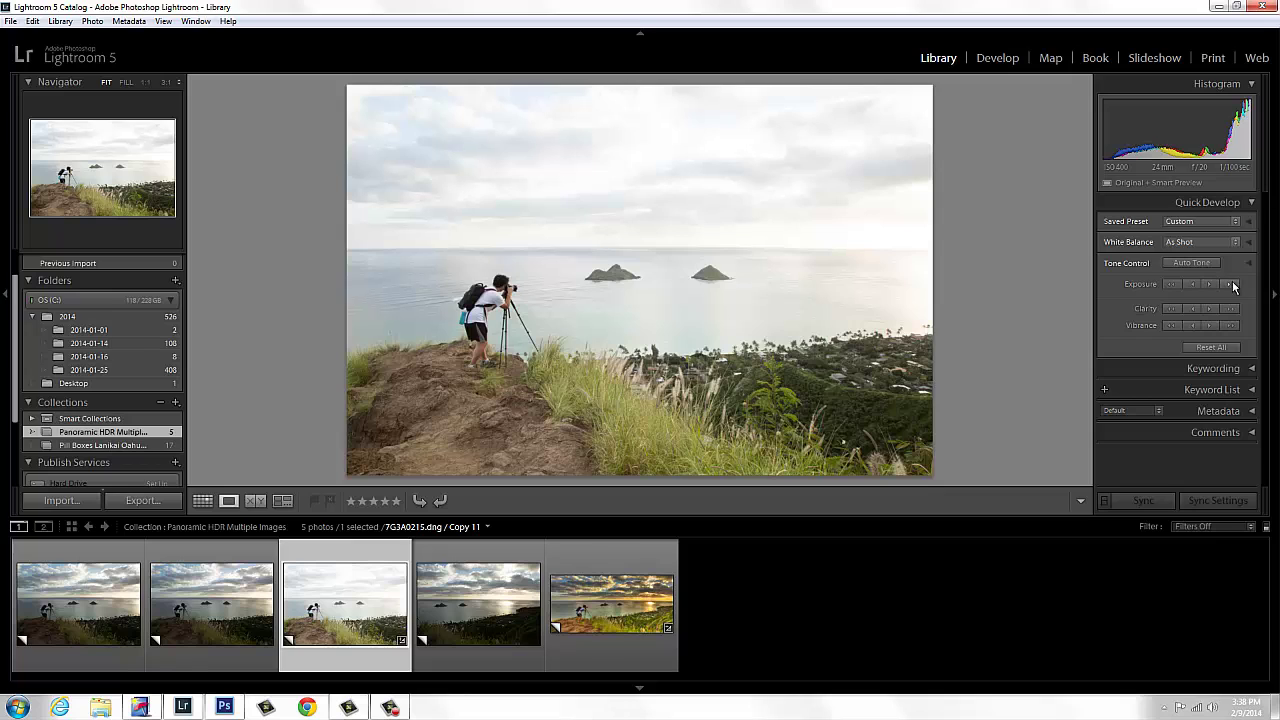
pyautogui.click(193, 582)
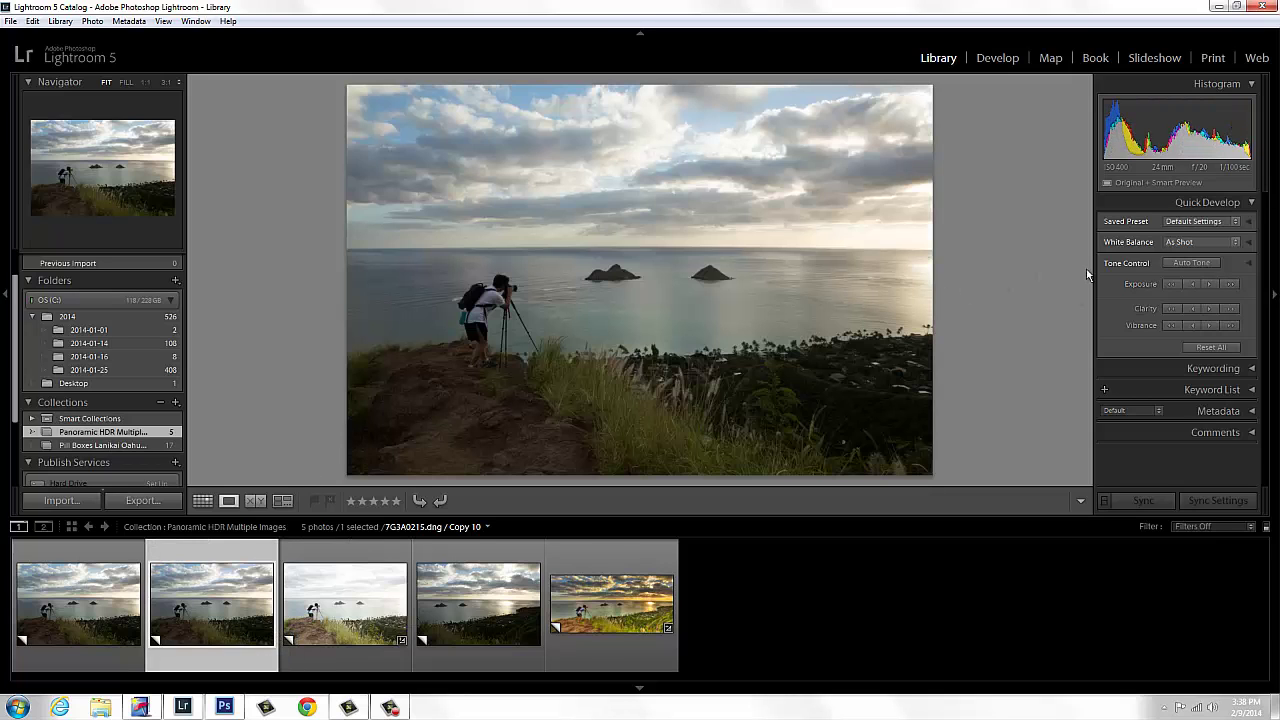
pyautogui.click(1170, 287)
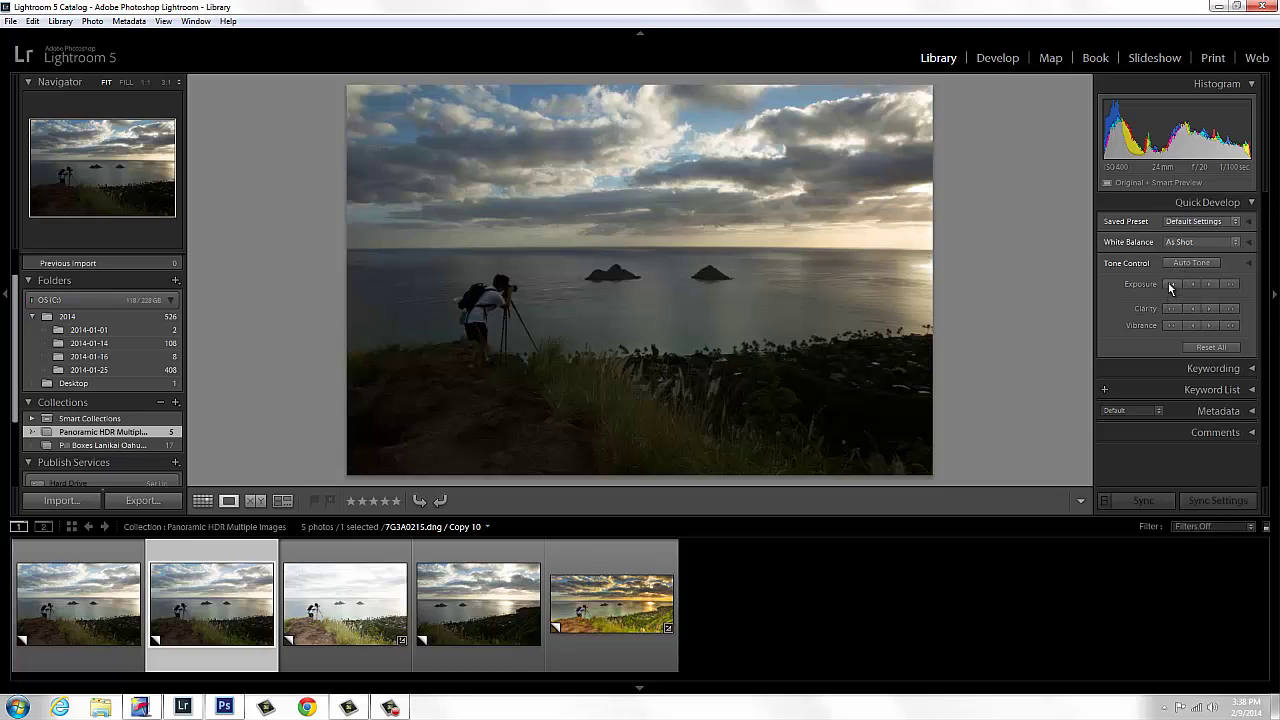
pyautogui.click(1170, 287)
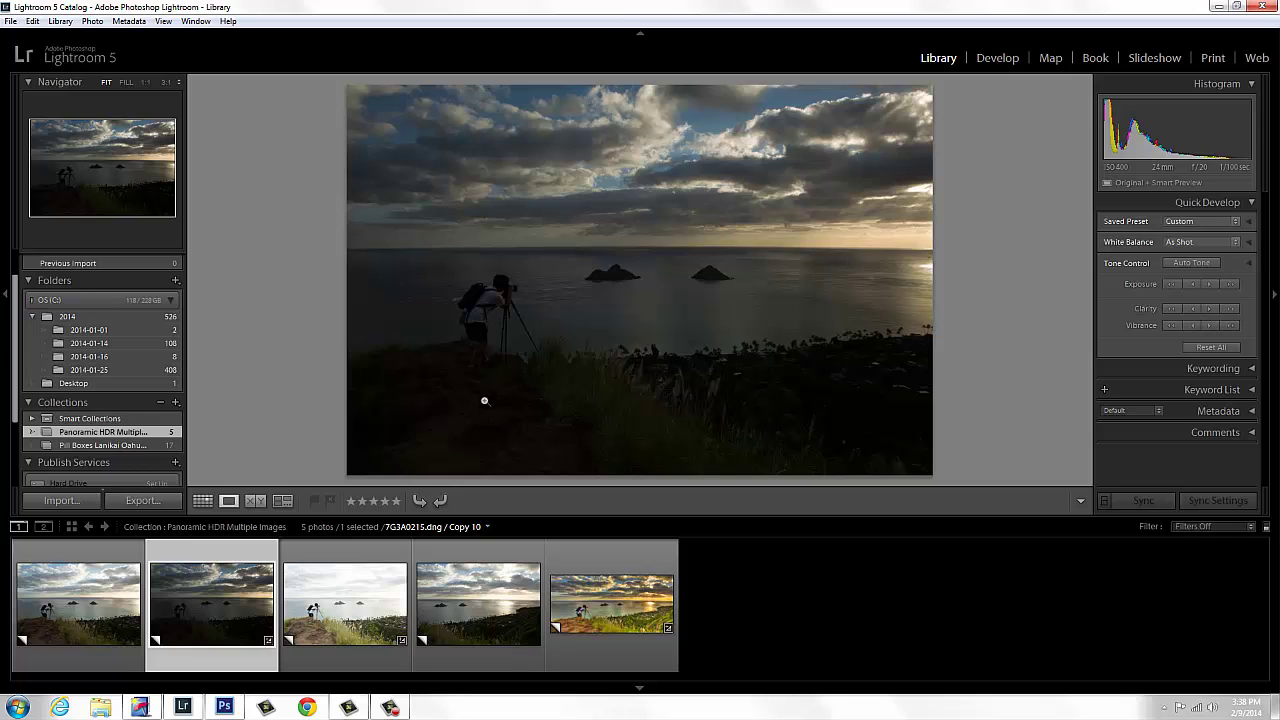
pyautogui.click(68, 618)
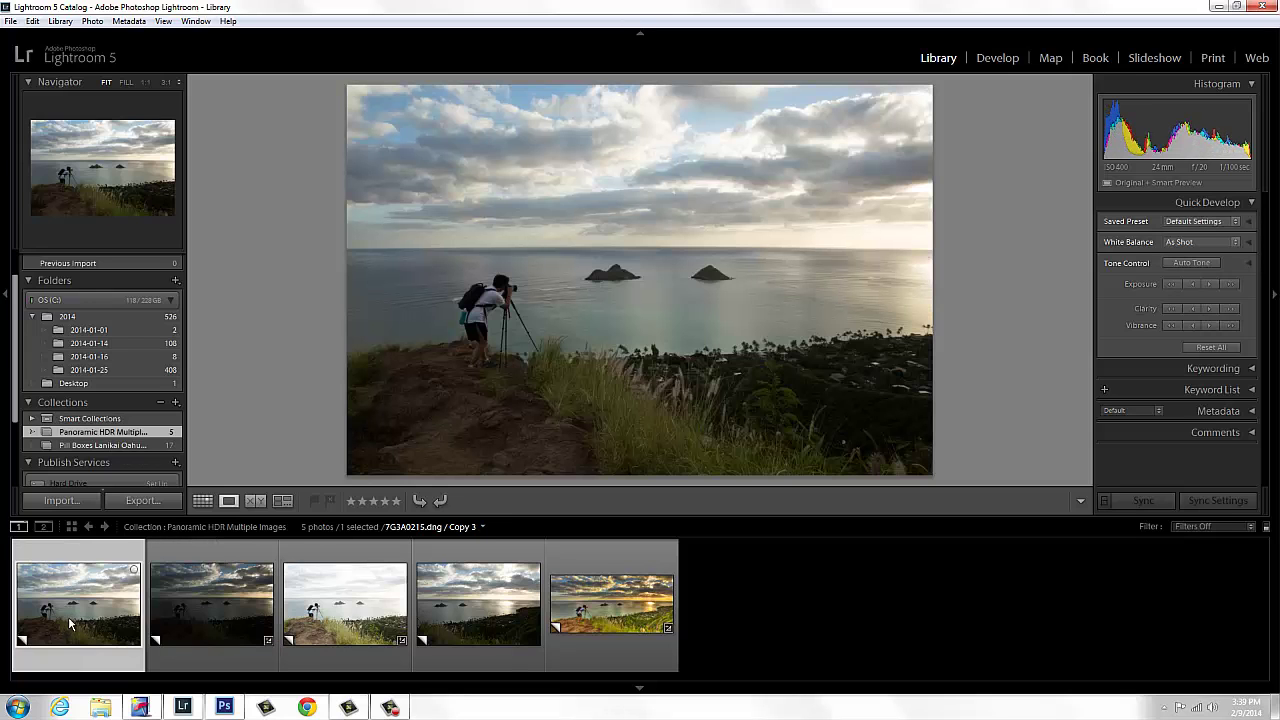
pyautogui.click(198, 630)
pyautogui.click(336, 618)
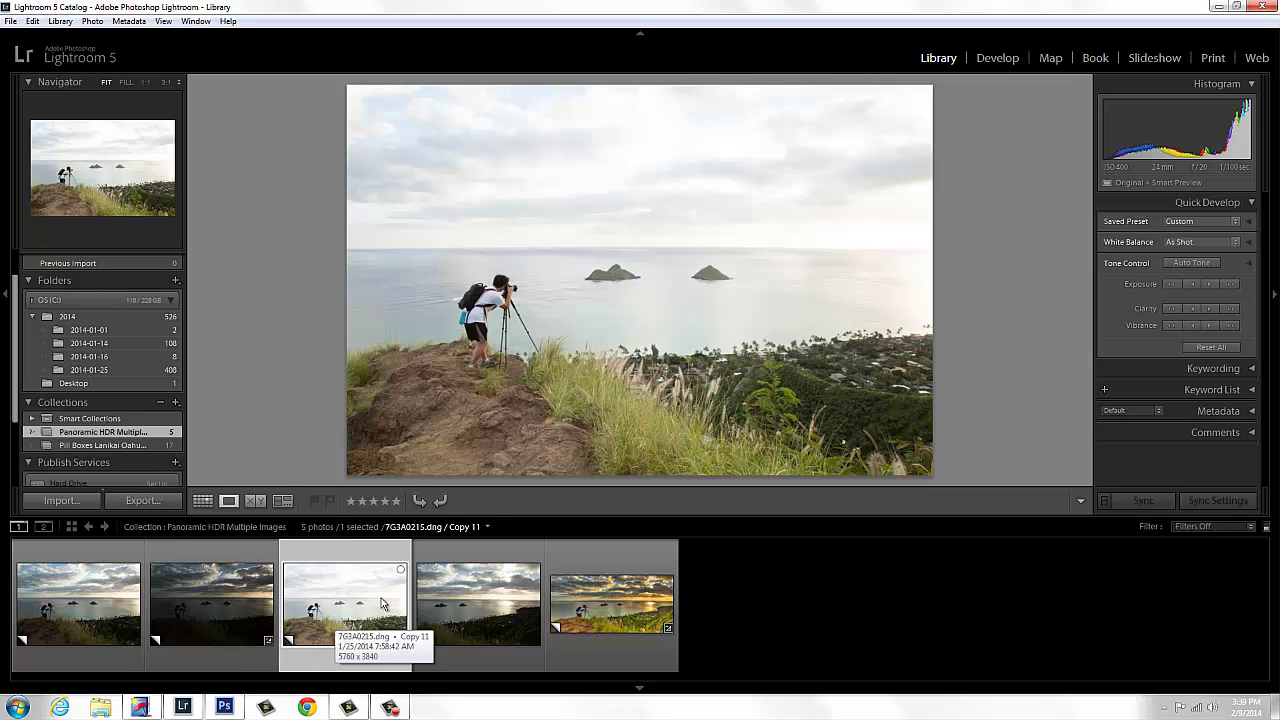
# Create two virtual copies of the second original landscape photo, 7G3A0218.dng.
pyautogui.click(490, 610)
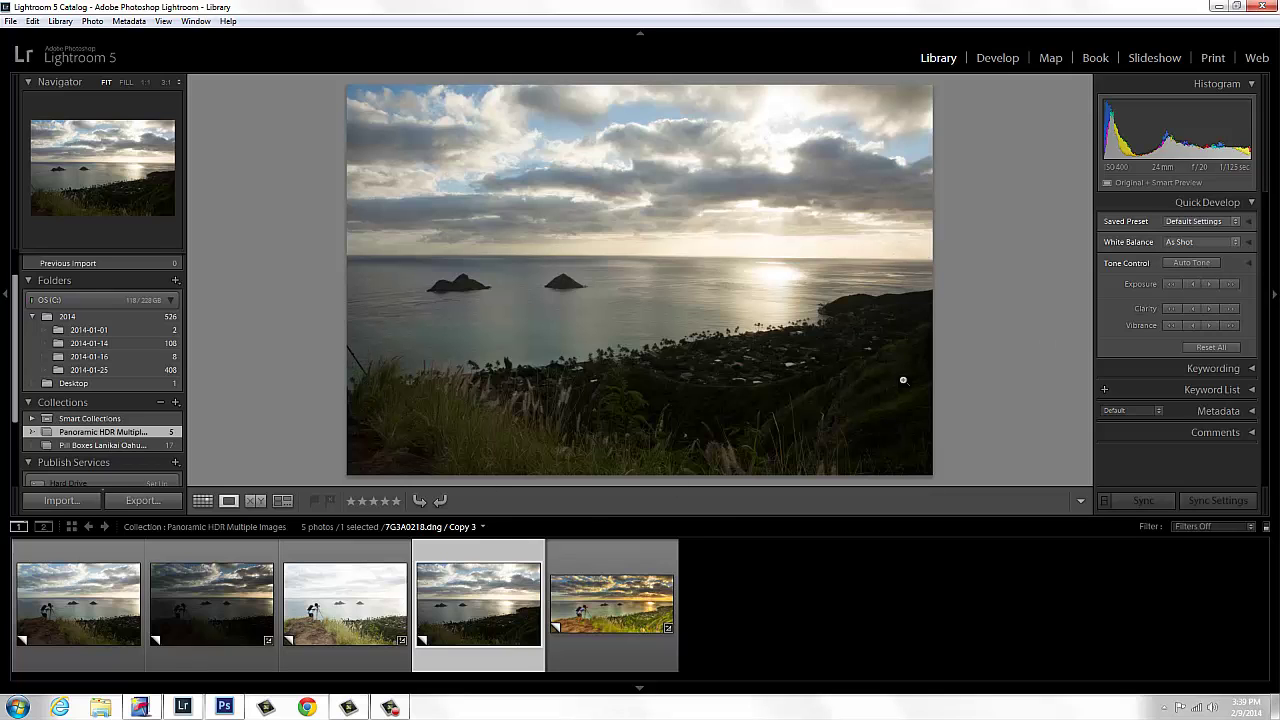
pyautogui.rightClick(502, 234)
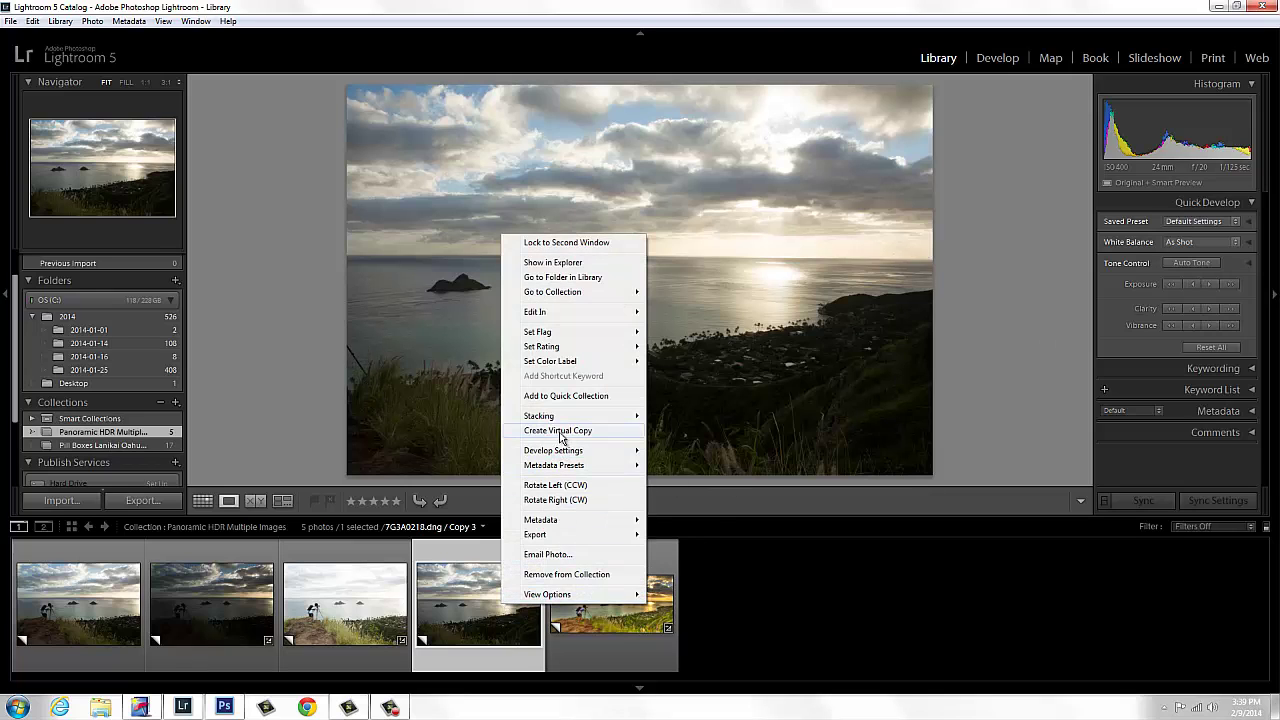
pyautogui.click(560, 432)
pyautogui.rightClick(603, 606)
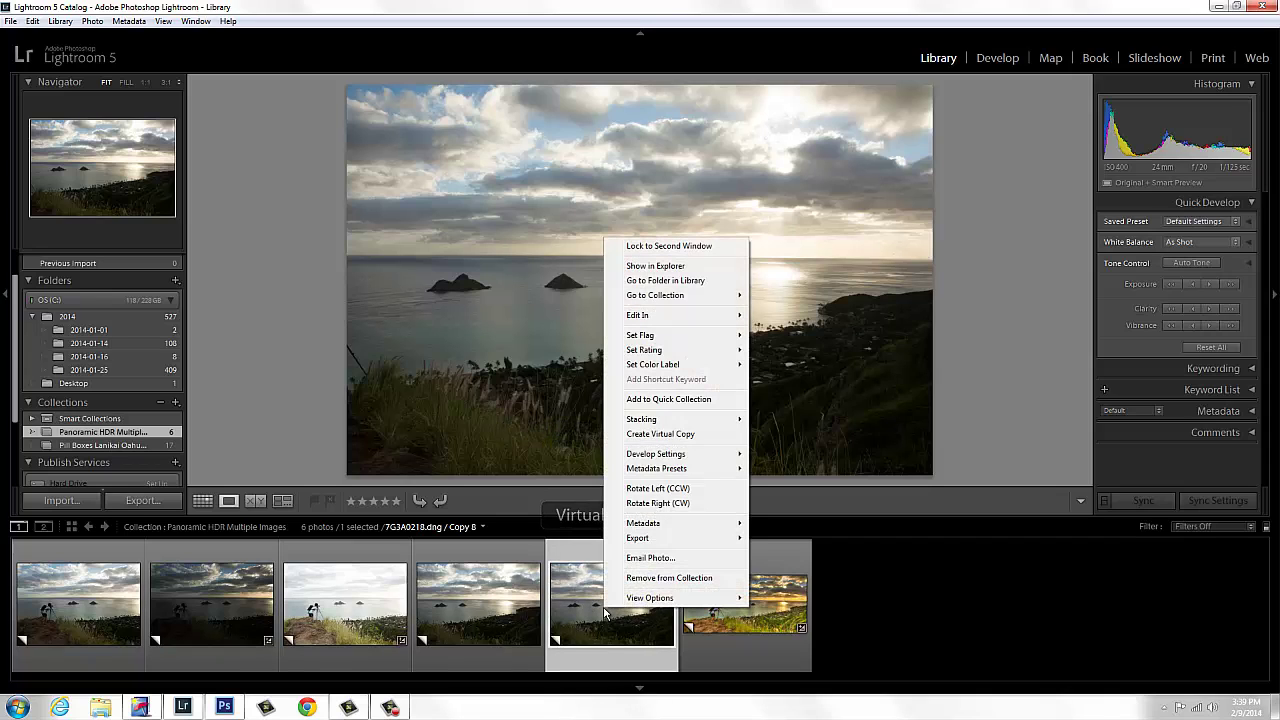
pyautogui.click(650, 434)
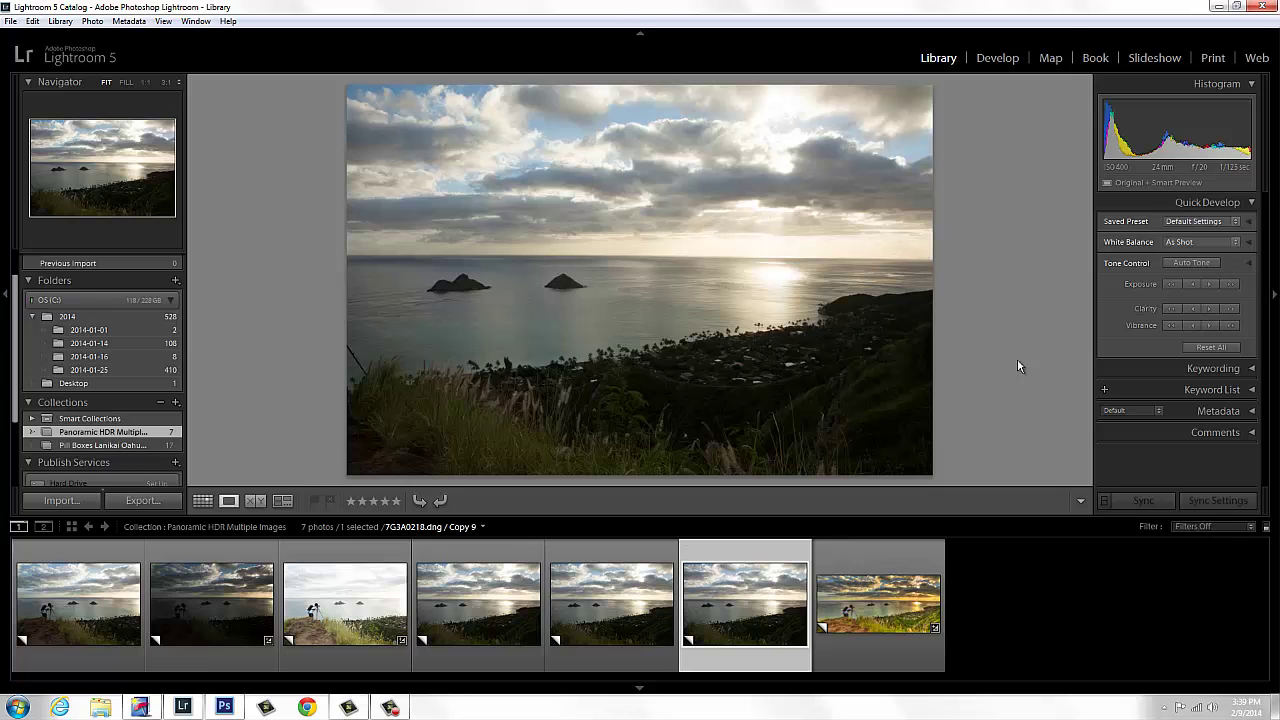
# Brighten the last 7G3A0218.dng copy by two large exposure increments, darken the other copy likewise, and compare the three versions.
pyautogui.click(1229, 284)
pyautogui.click(1229, 284)
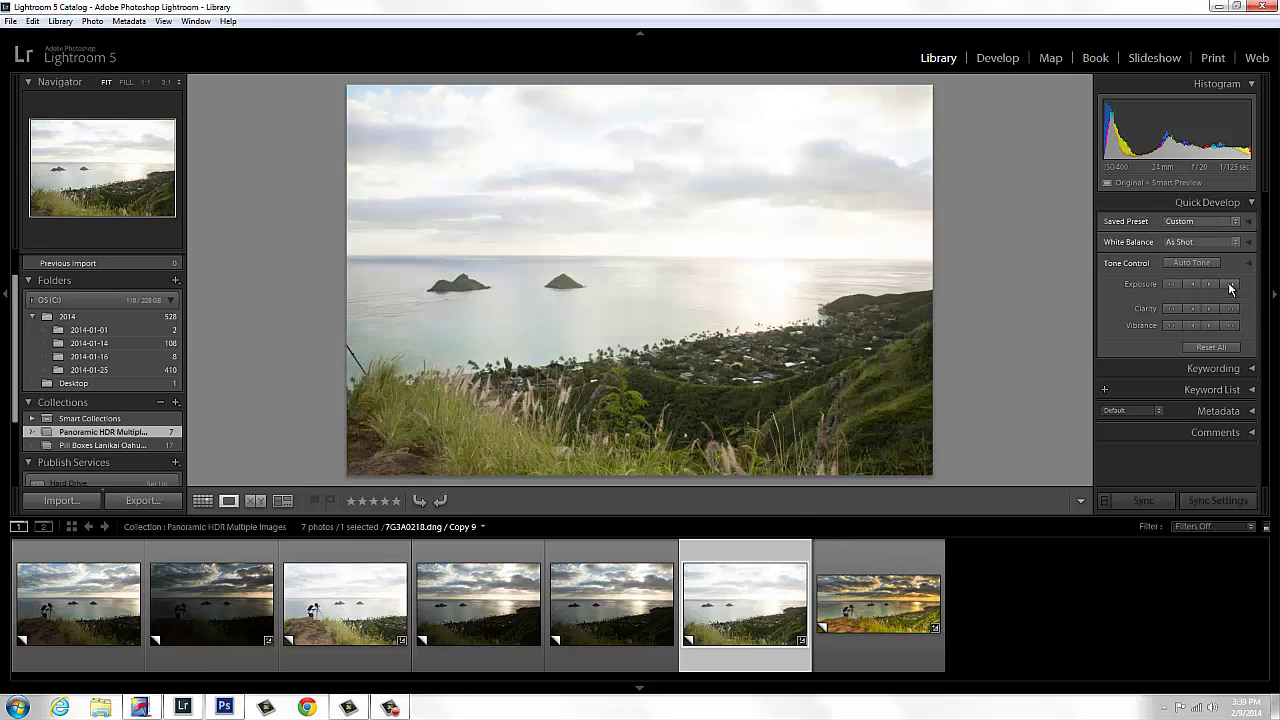
pyautogui.press('Left')
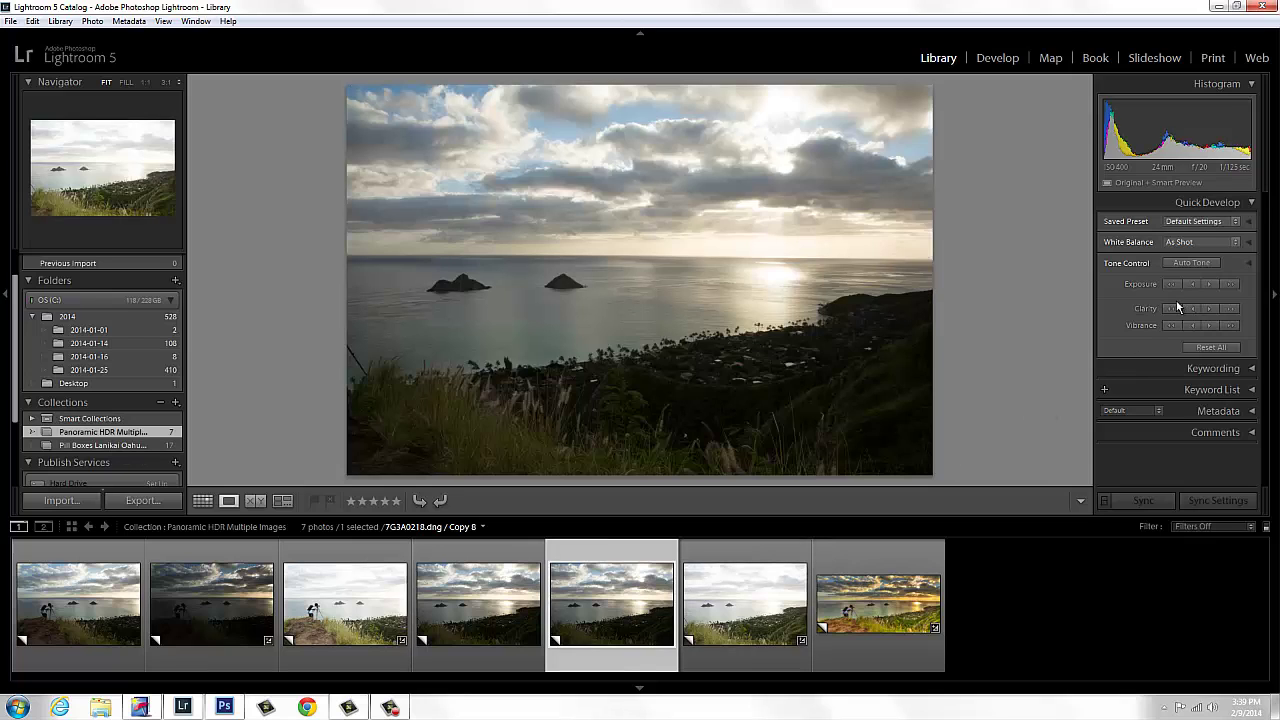
pyautogui.click(1170, 285)
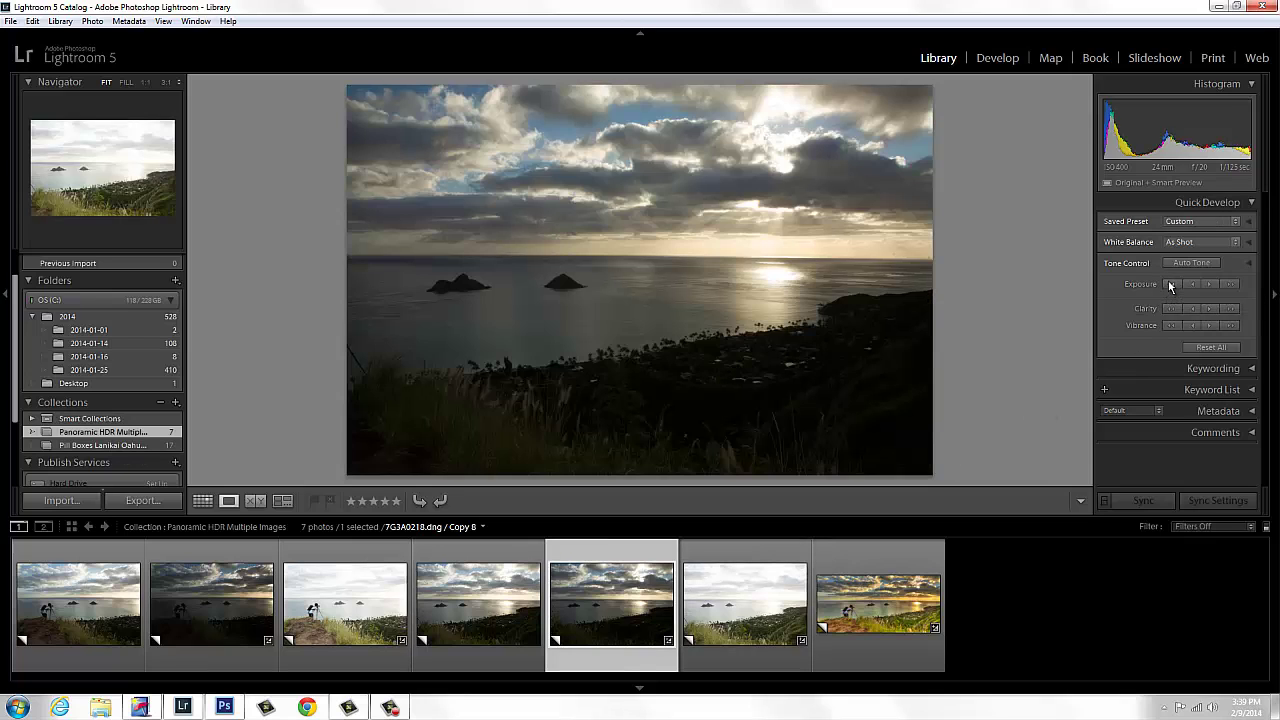
pyautogui.click(756, 595)
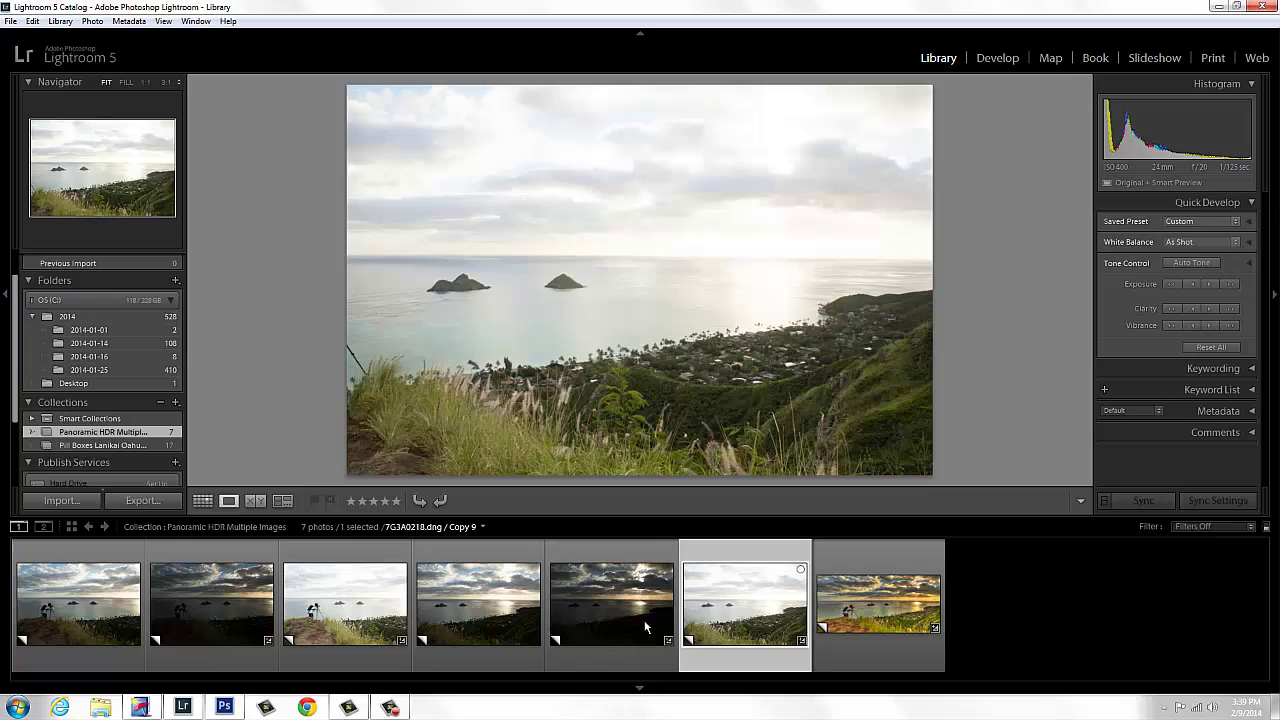
pyautogui.click(619, 633)
pyautogui.click(489, 632)
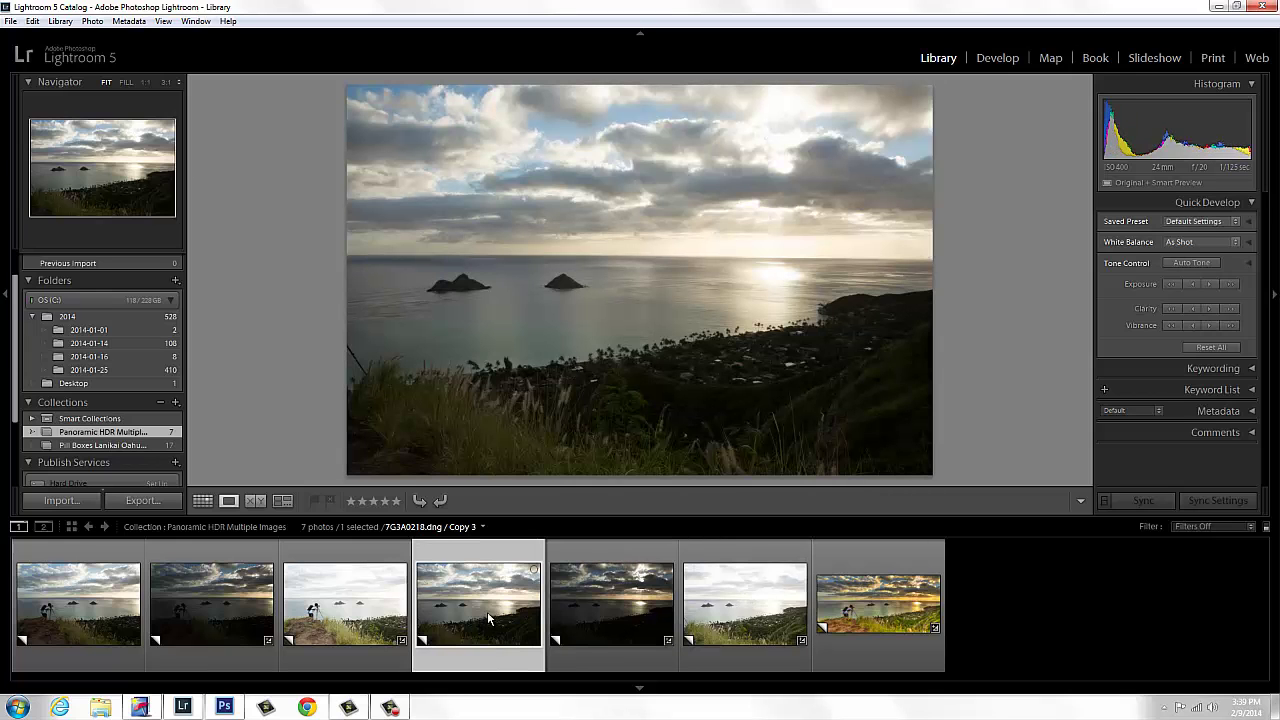
# Select the normal, dark and bright versions of the photographer shot and start exporting them to Photomatix Pro.
pyautogui.click(85, 615)
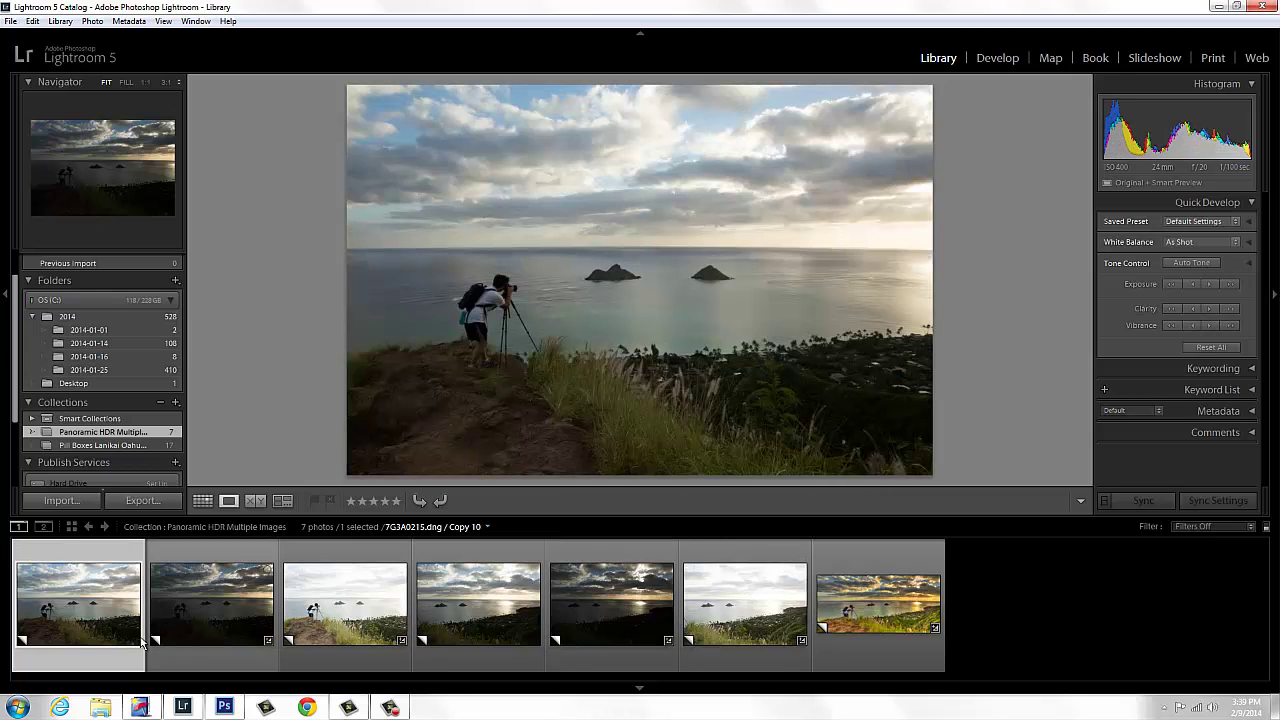
pyautogui.click(183, 605)
pyautogui.keyDown('ctrl'); pyautogui.click(191, 603); pyautogui.keyUp('ctrl')
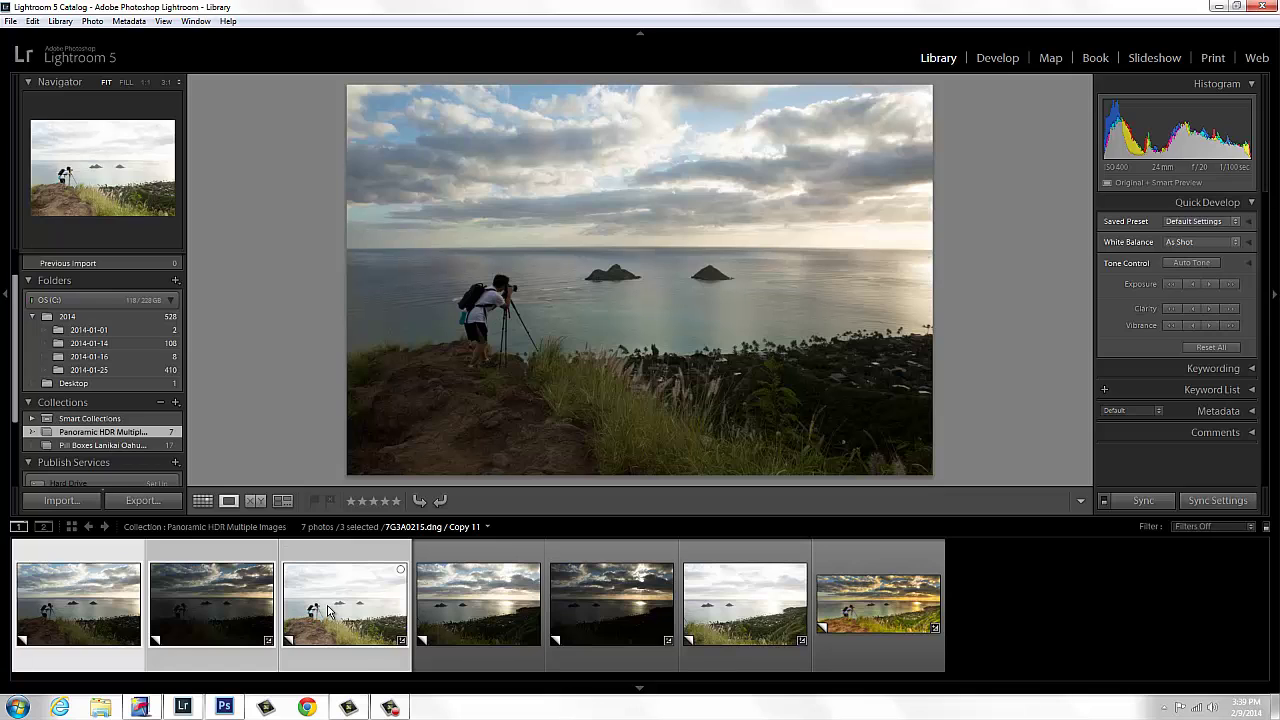
pyautogui.rightClick(212, 617)
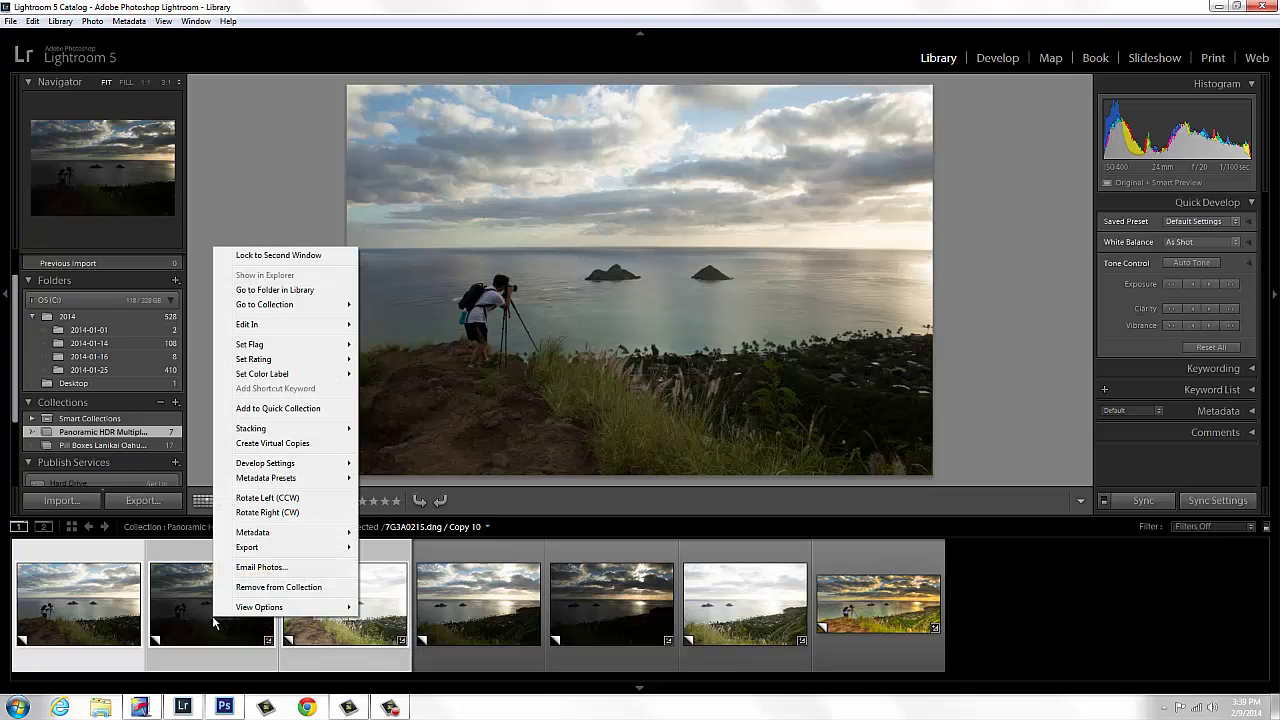
pyautogui.moveTo(258, 547)
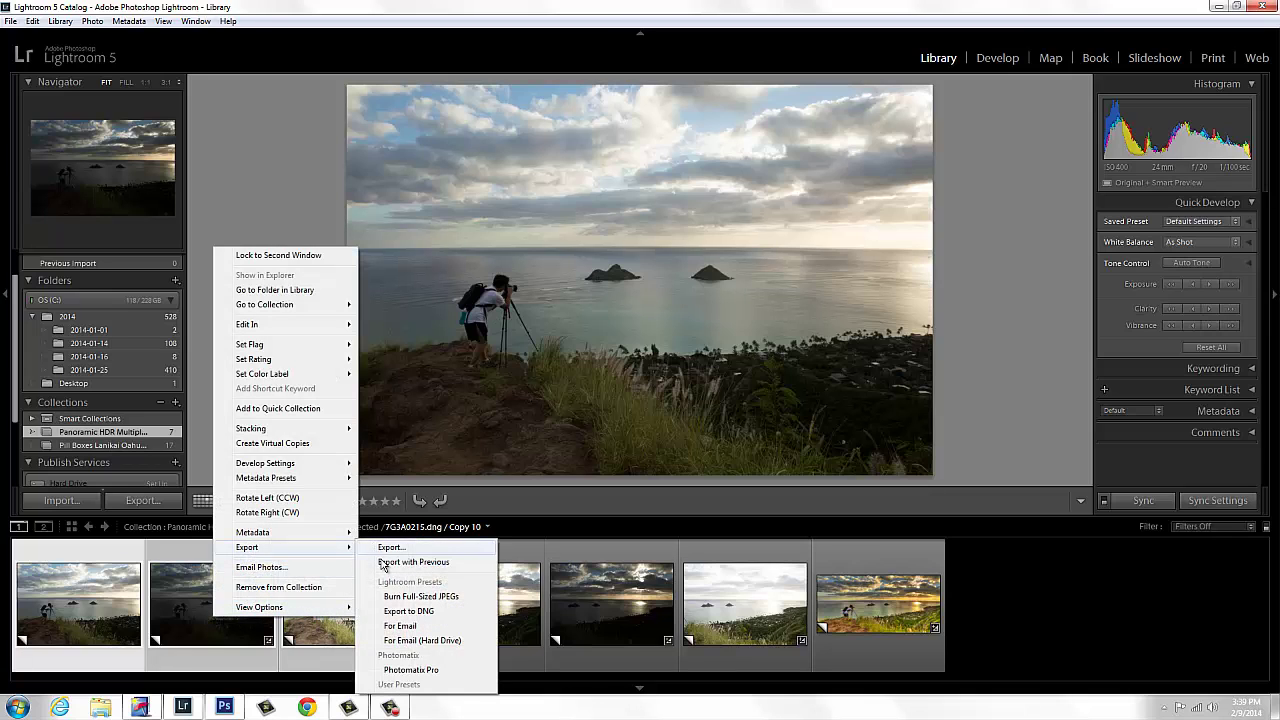
pyautogui.click(412, 670)
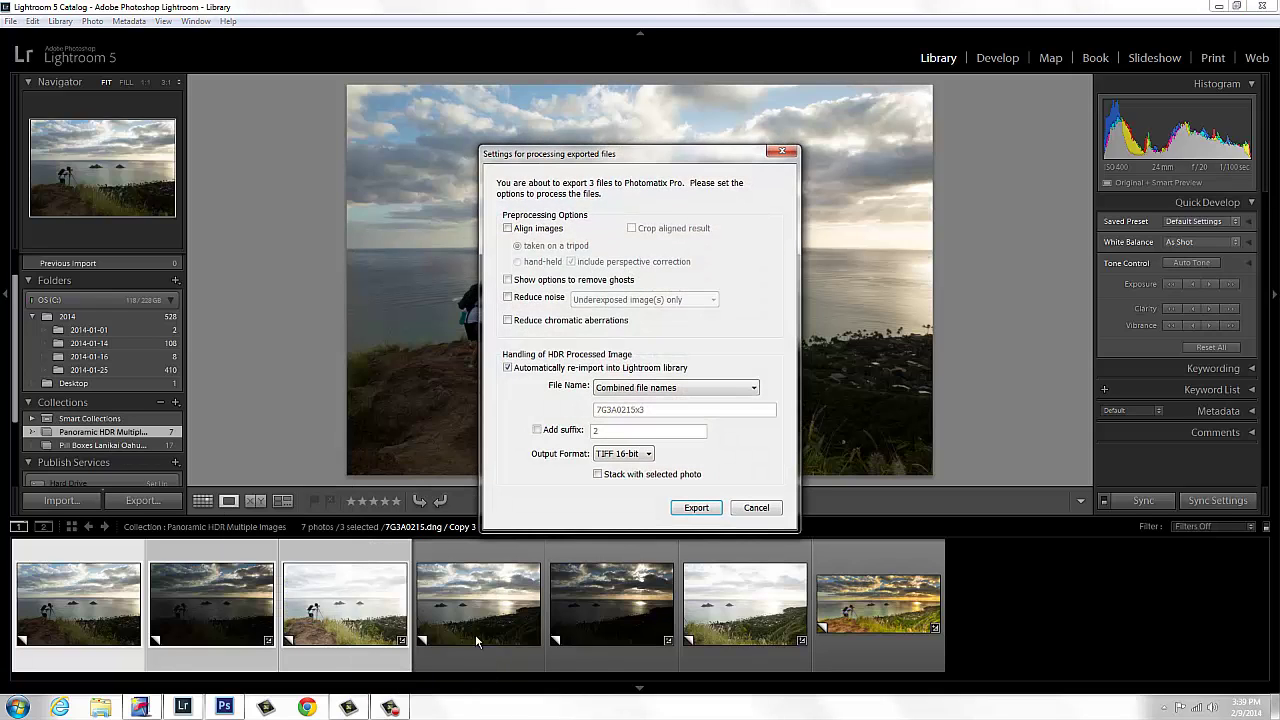
# Export the three bracketed files with automatic re-import as 16-bit TIFF, and accept an E.V. spacing of 3 in Photomatix Pro.
pyautogui.click(515, 230)
pyautogui.click(515, 230)
pyautogui.click(697, 508)
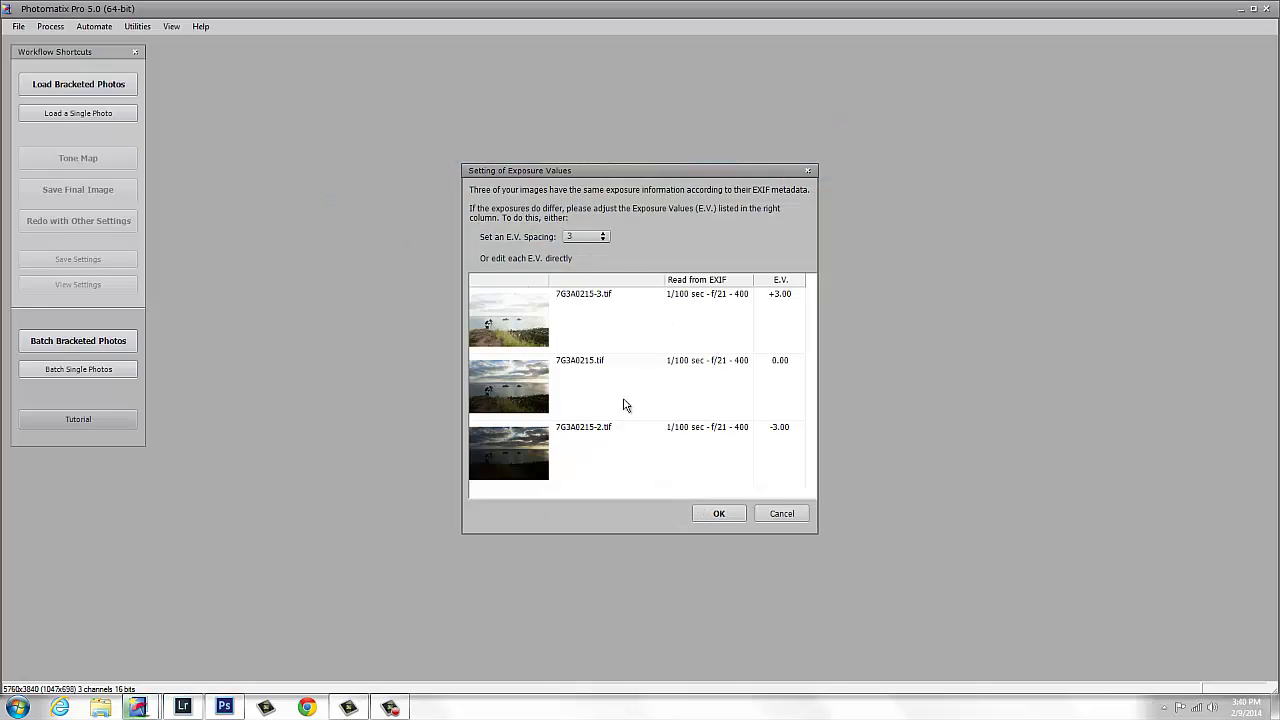
pyautogui.click(719, 514)
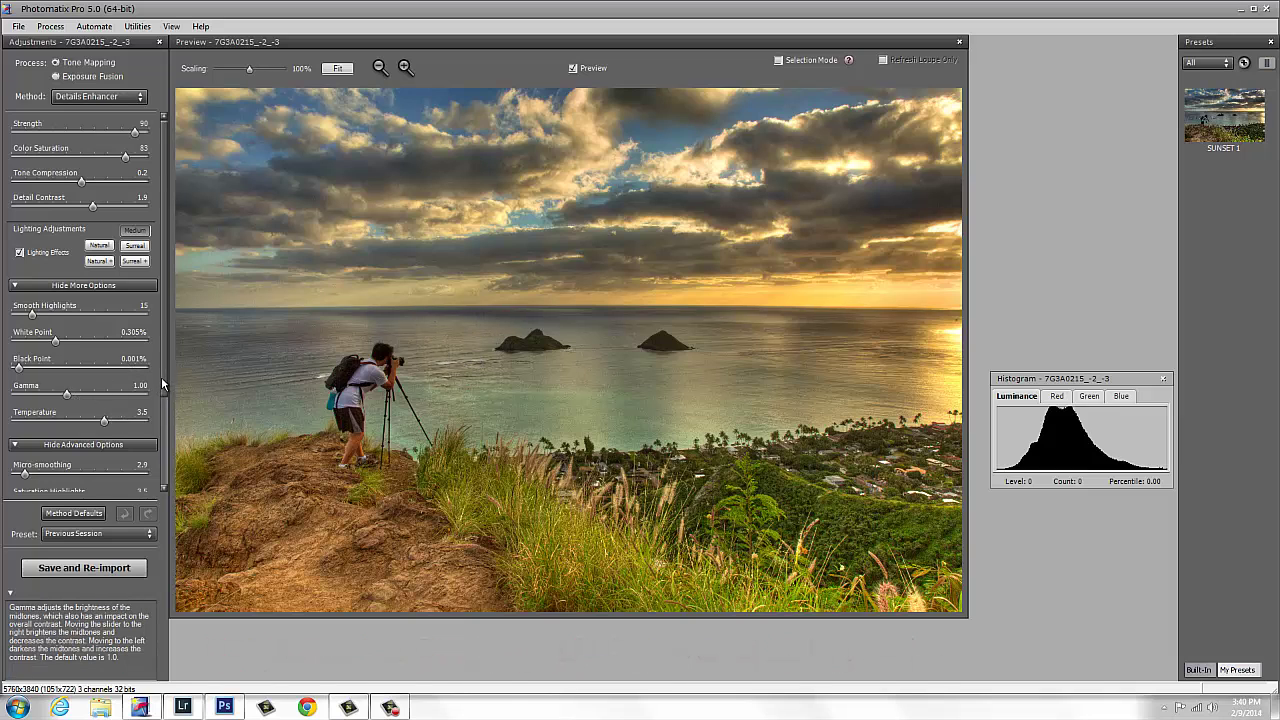
# Review the Details Enhancer settings, save and re-import the photographer HDR, and compare it with the normal exposure in Lightroom.
pyautogui.moveTo(163, 376); pyautogui.dragTo(169, 477)
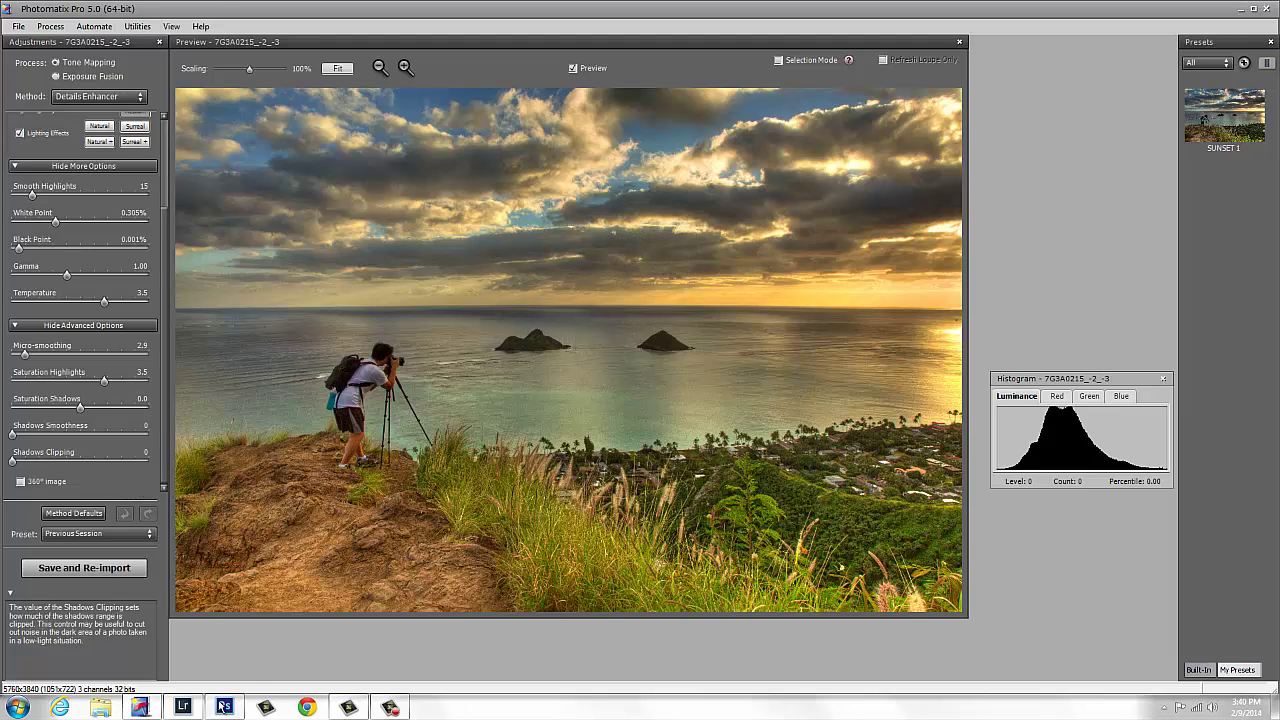
pyautogui.click(184, 706)
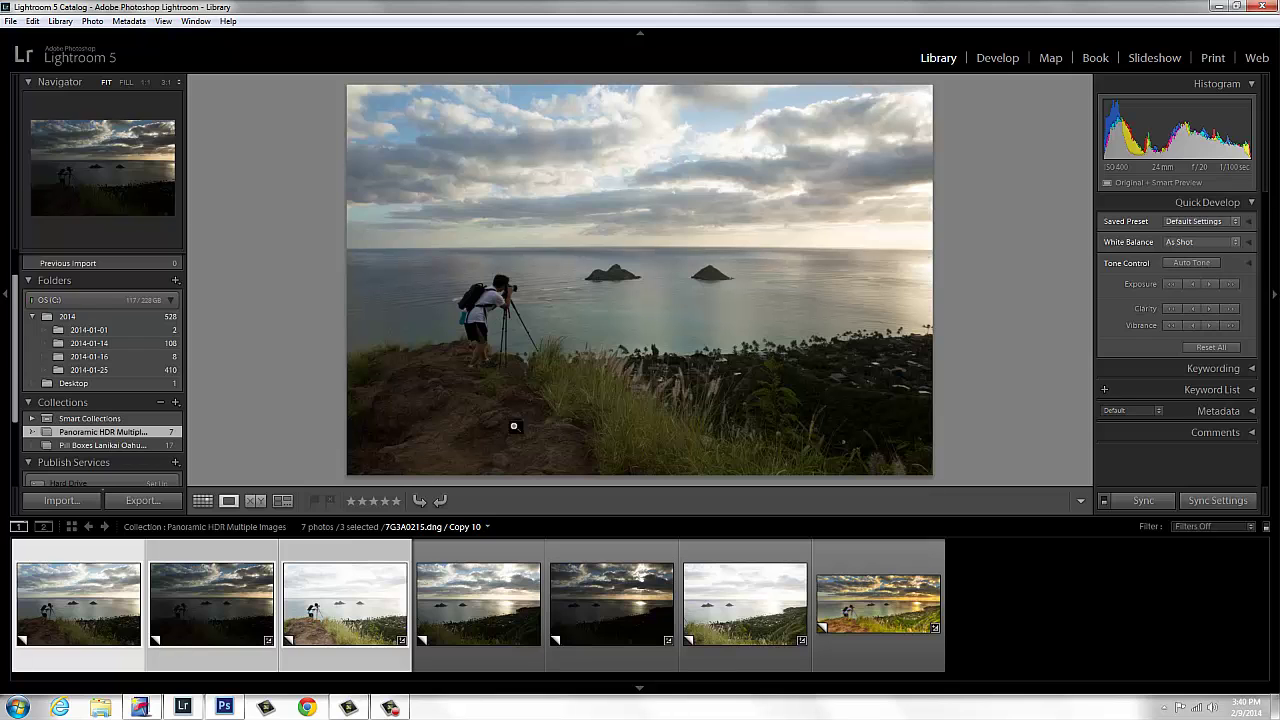
pyautogui.click(141, 707)
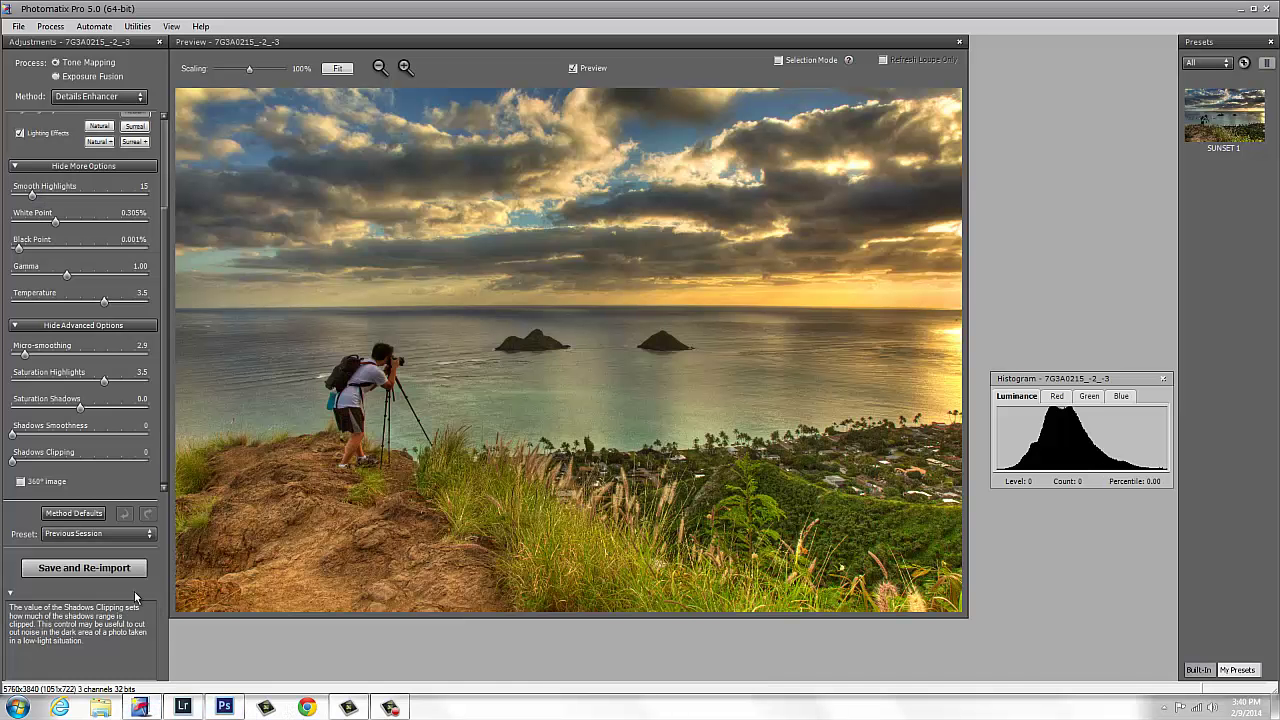
pyautogui.click(79, 568)
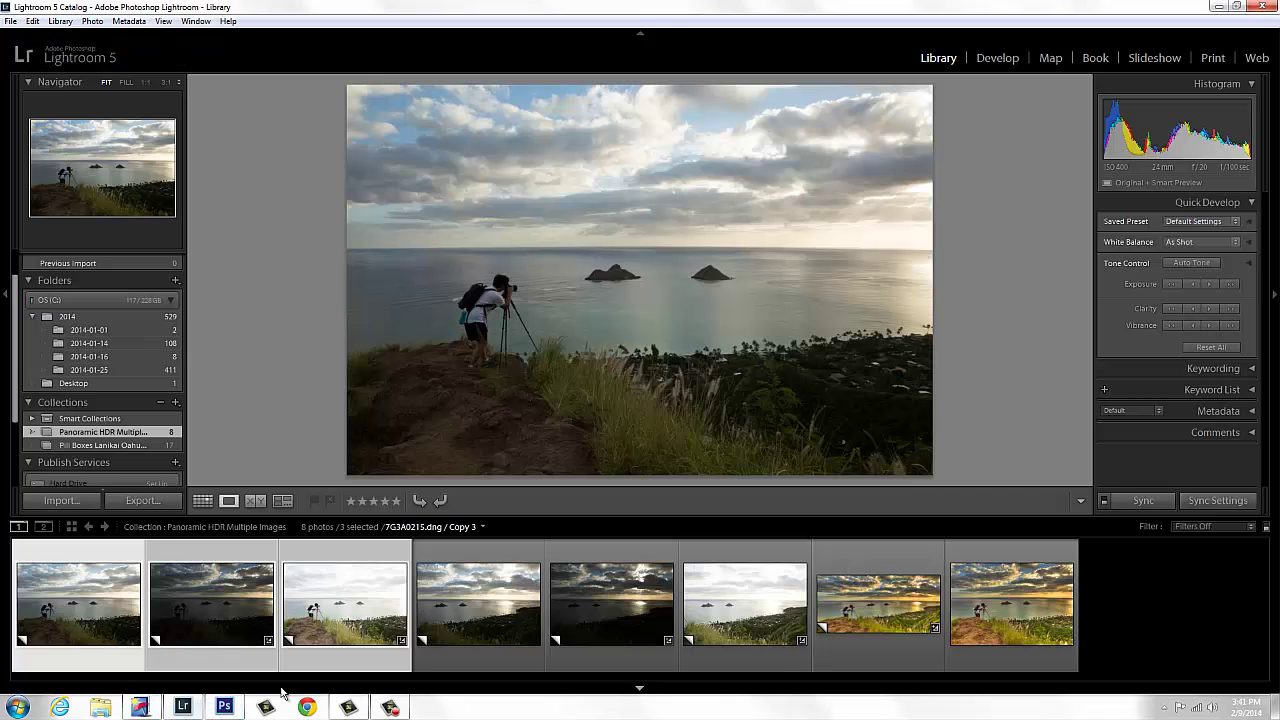
pyautogui.click(1022, 586)
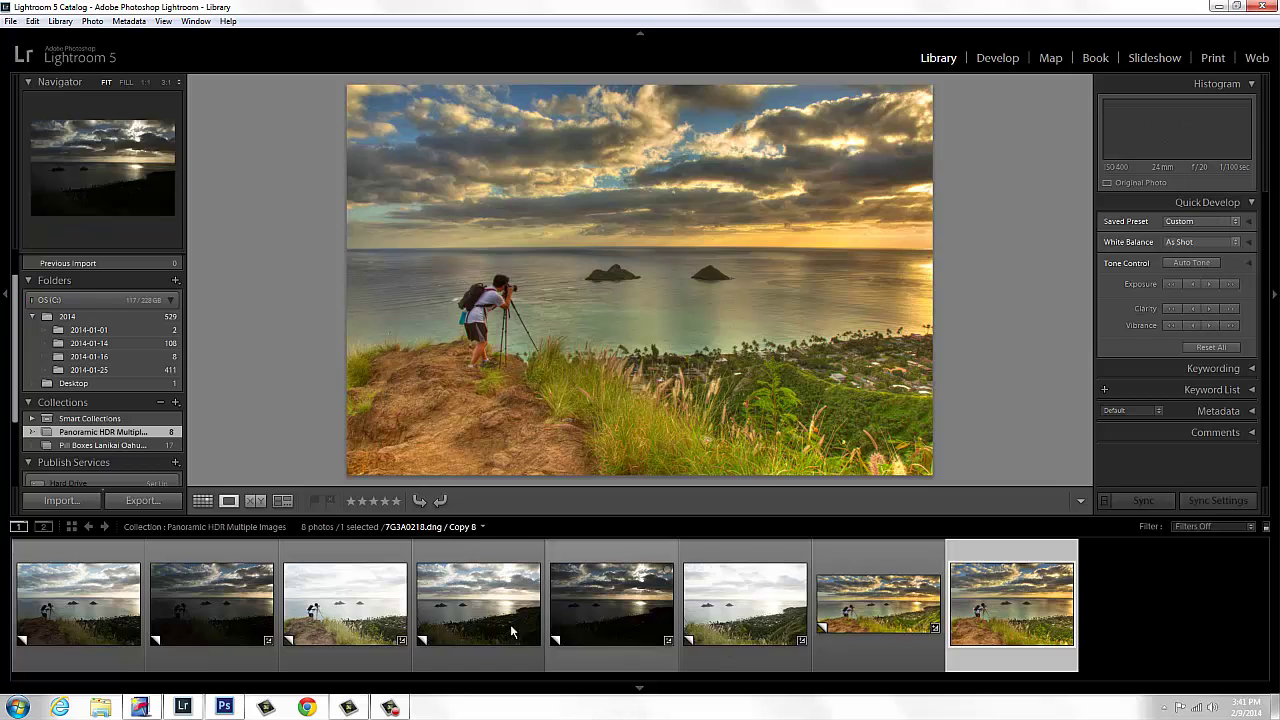
pyautogui.click(97, 621)
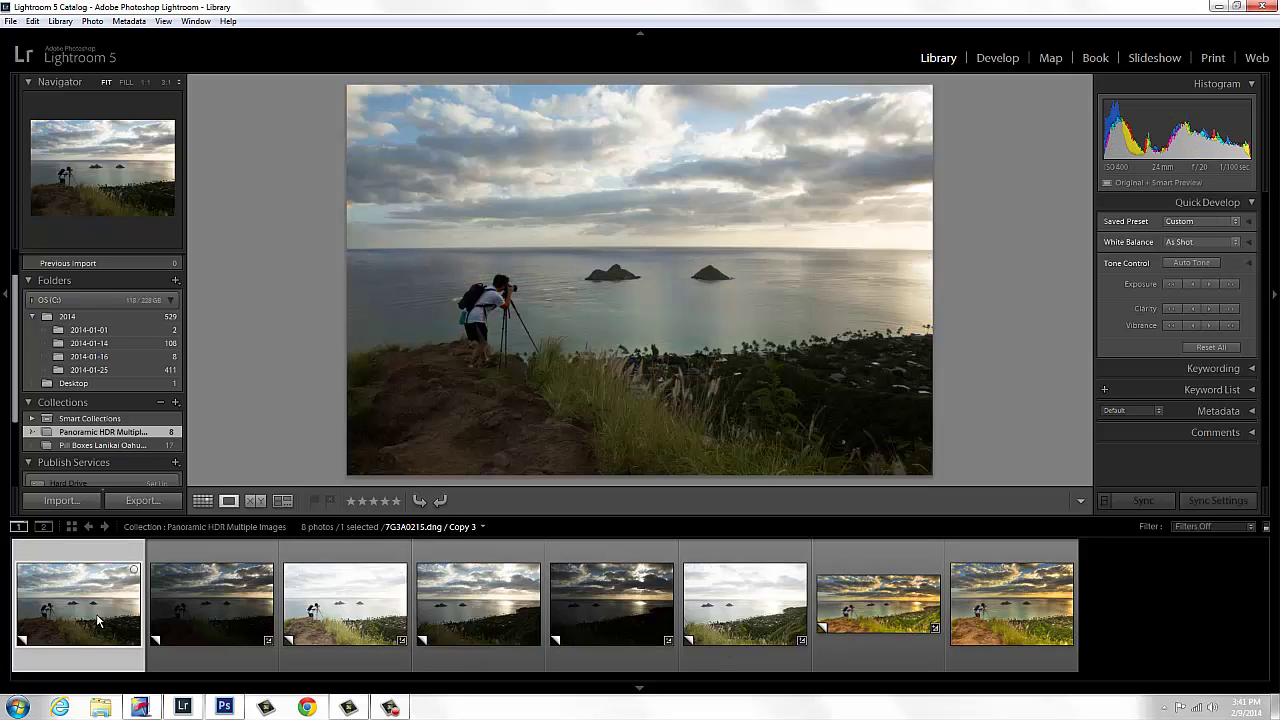
# Export the three 7G3A0218.dng versions to Photomatix Pro as 16-bit TIFF with automatic re-import, and accept an E.V. spacing of 2.
pyautogui.click(476, 610)
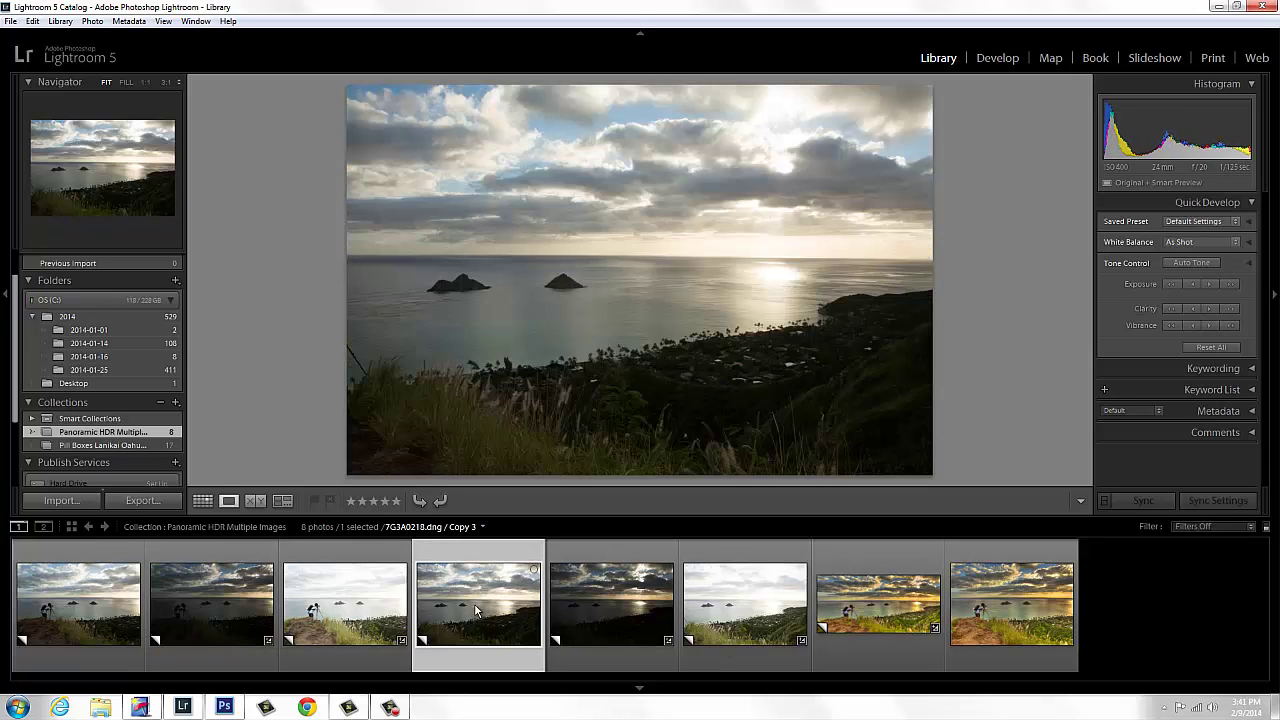
pyautogui.keyDown('shift'); pyautogui.click(605, 599); pyautogui.keyUp('shift')
pyautogui.keyDown('shift'); pyautogui.click(736, 614); pyautogui.keyUp('shift')
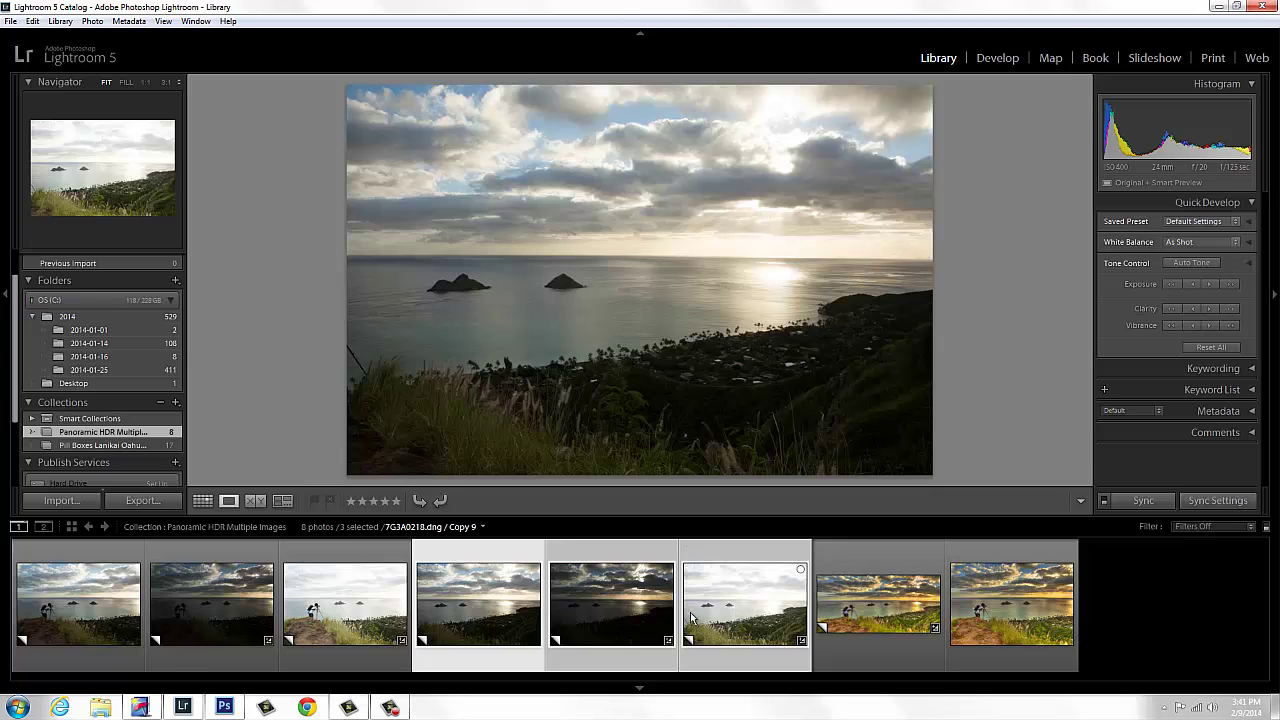
pyautogui.rightClick(612, 616)
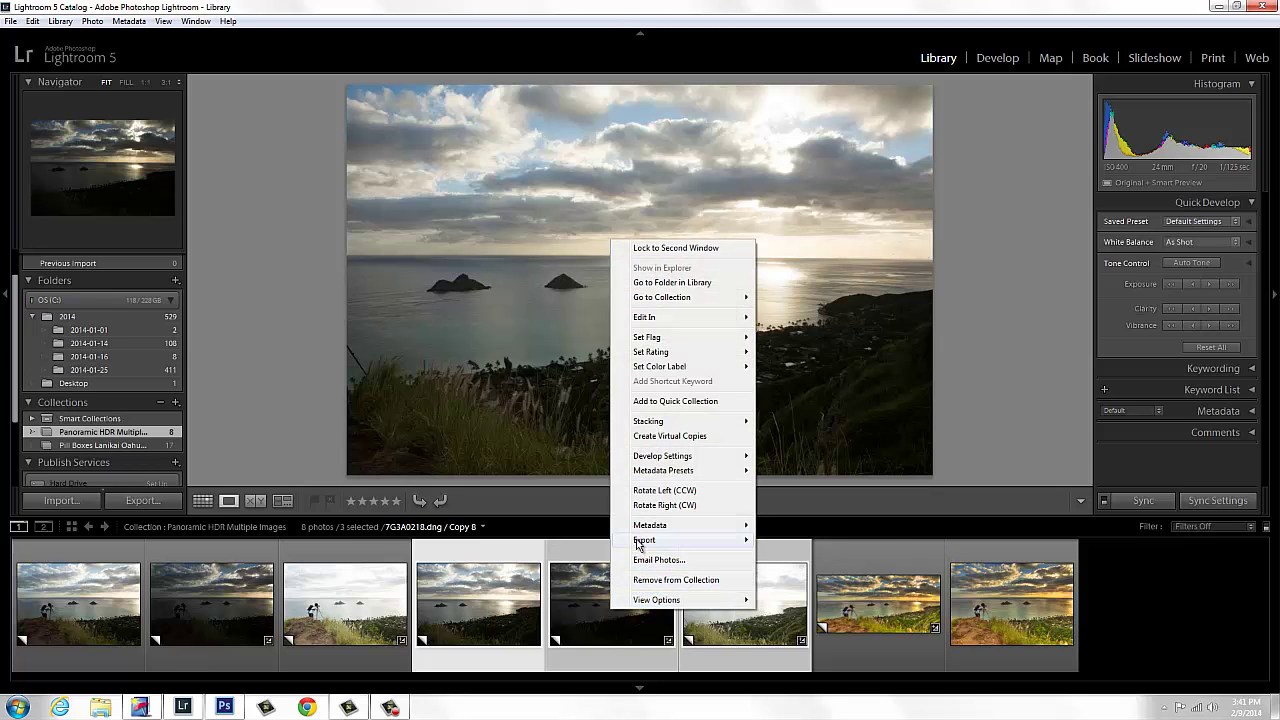
pyautogui.moveTo(720, 540)
pyautogui.click(810, 663)
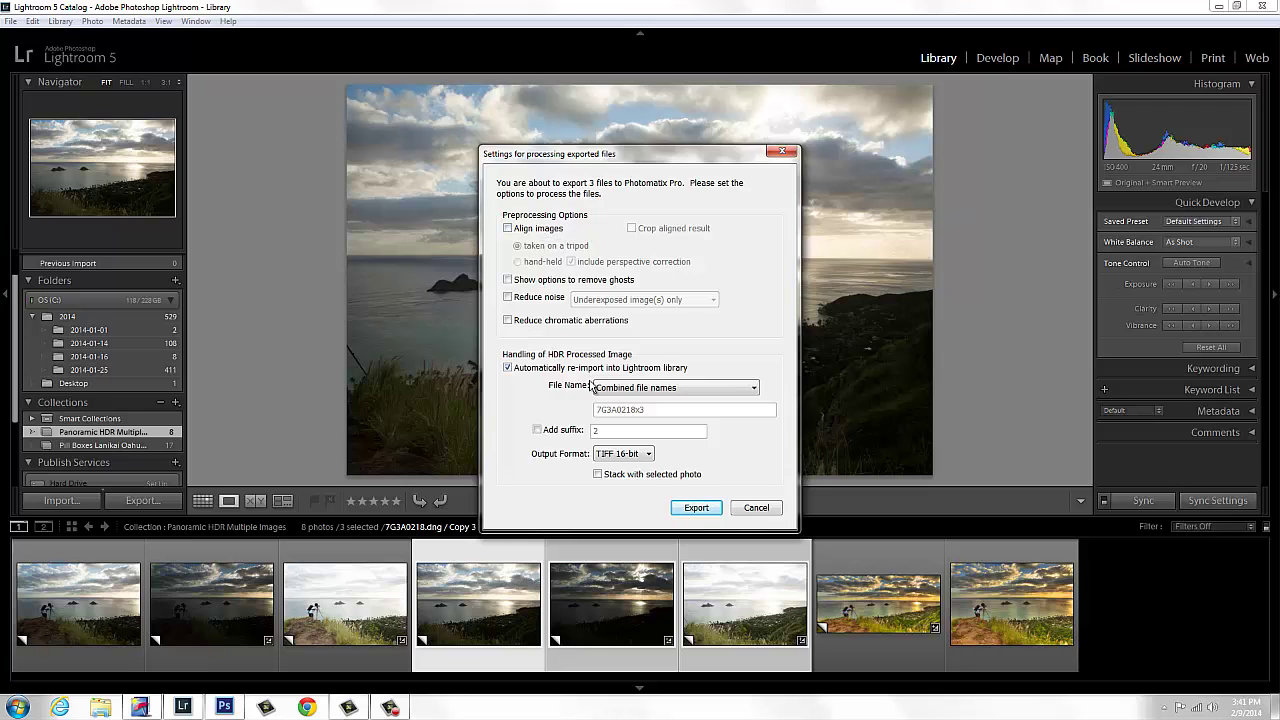
pyautogui.click(697, 508)
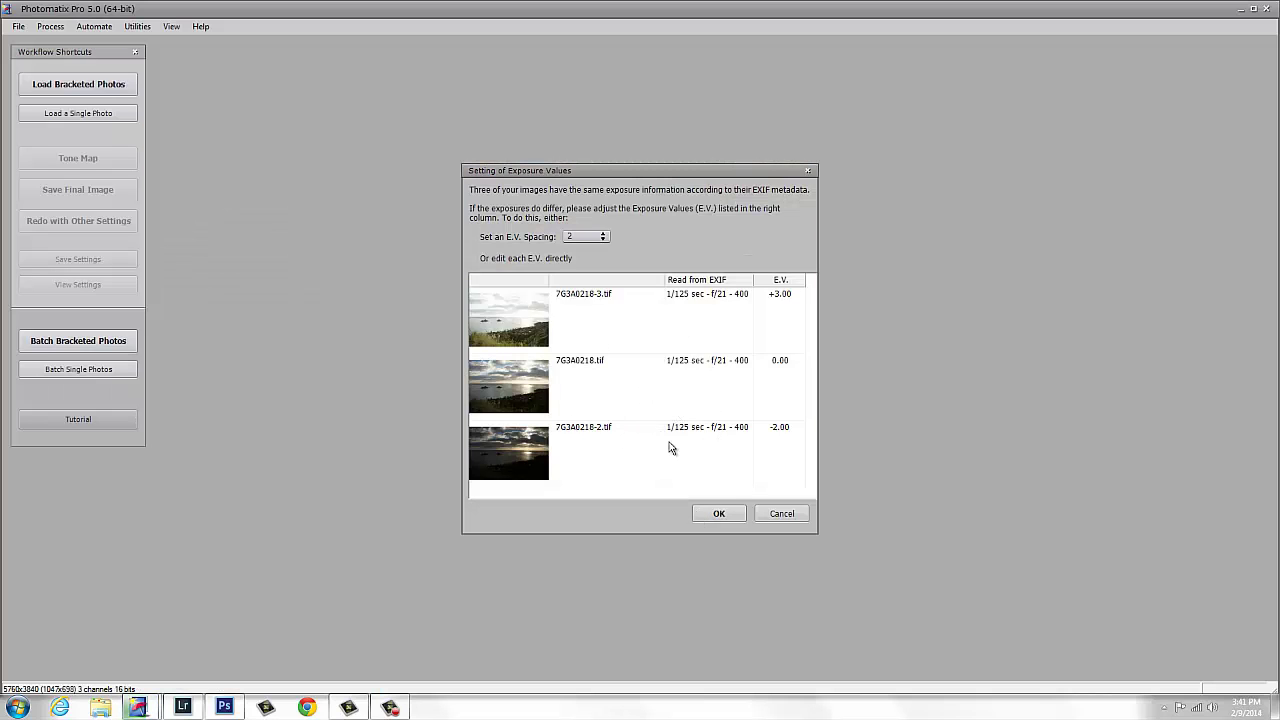
pyautogui.click(720, 514)
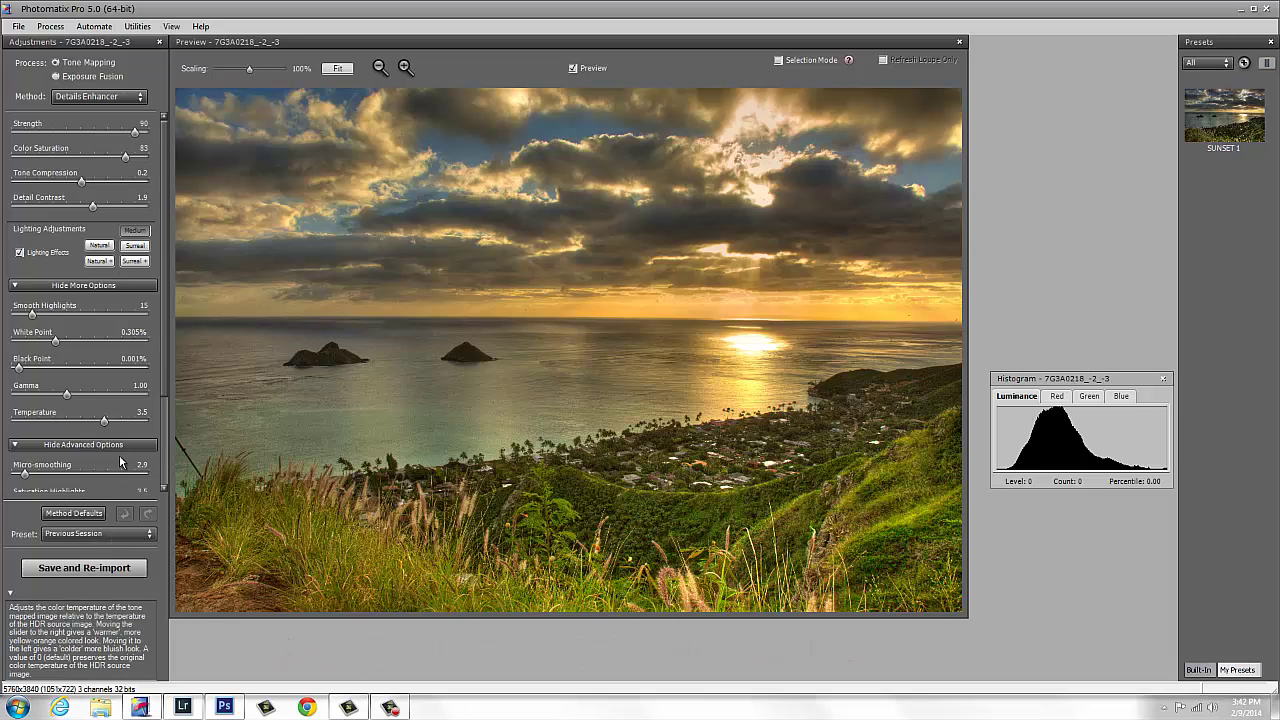
# Save the tone-mapped landscape and re-import it into Lightroom, and compare it with the photographer HDR image.
pyautogui.click(85, 569)
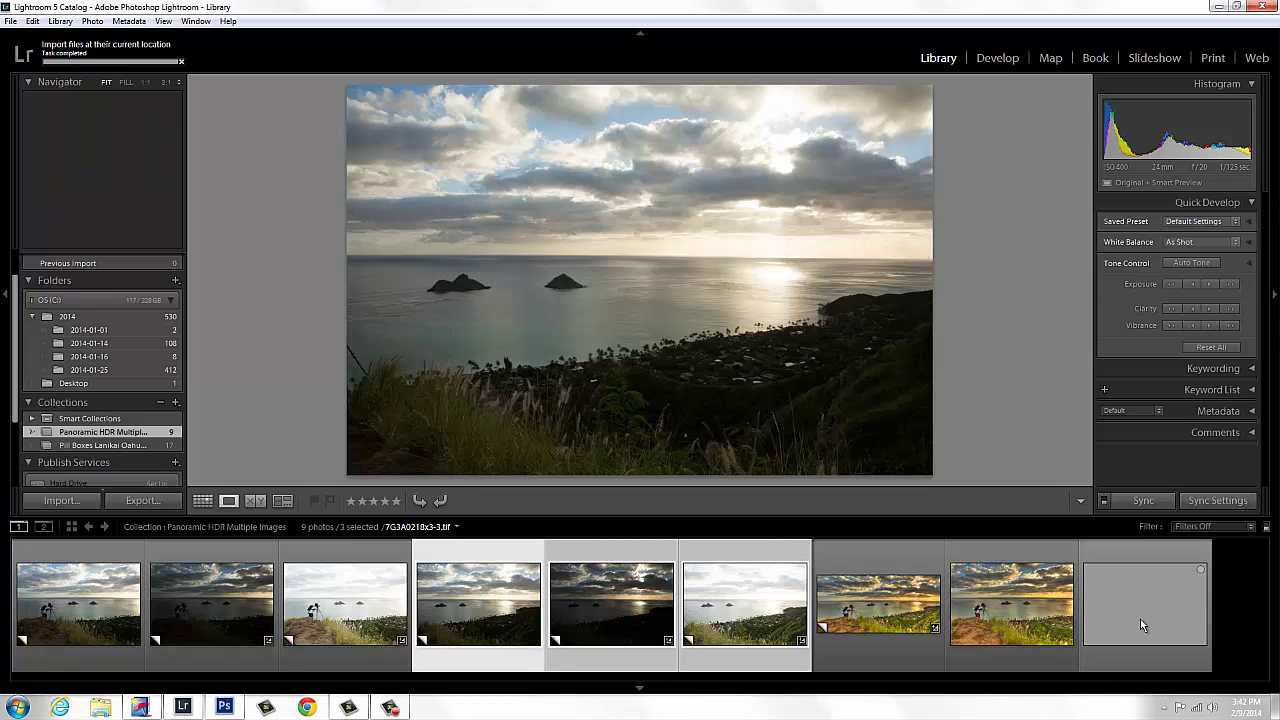
pyautogui.click(1145, 623)
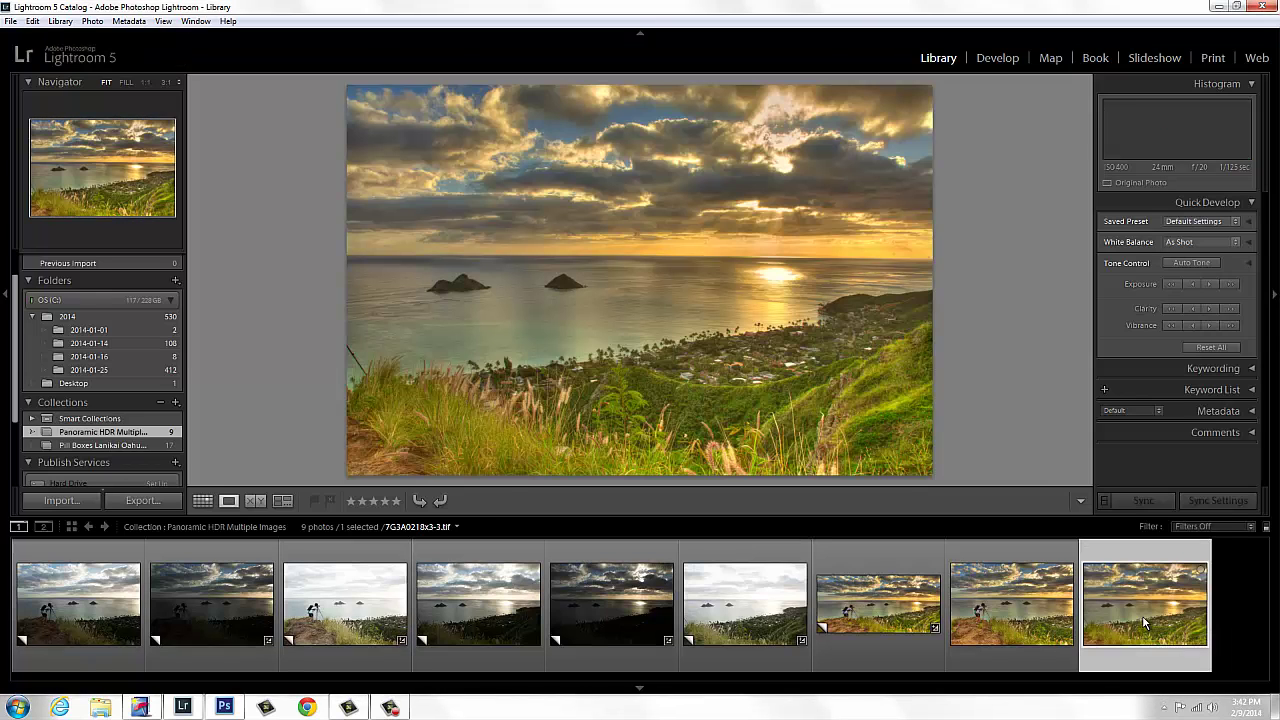
pyautogui.click(1005, 612)
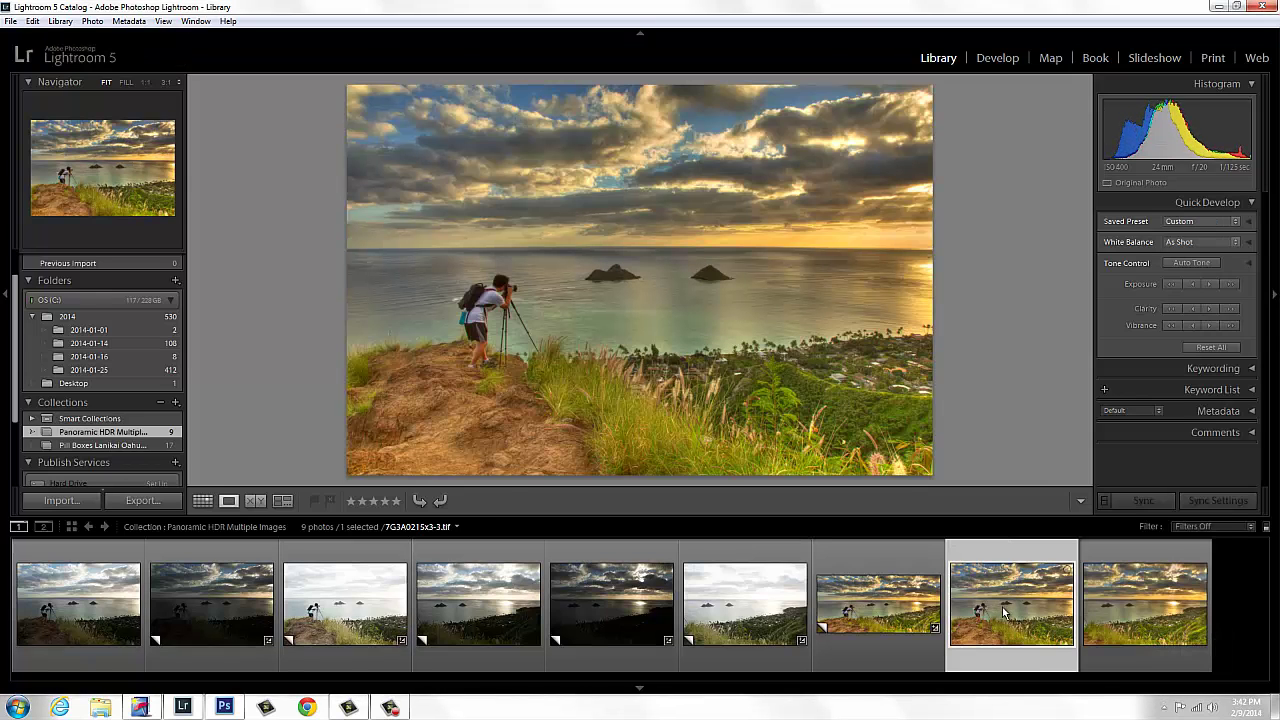
pyautogui.click(1128, 620)
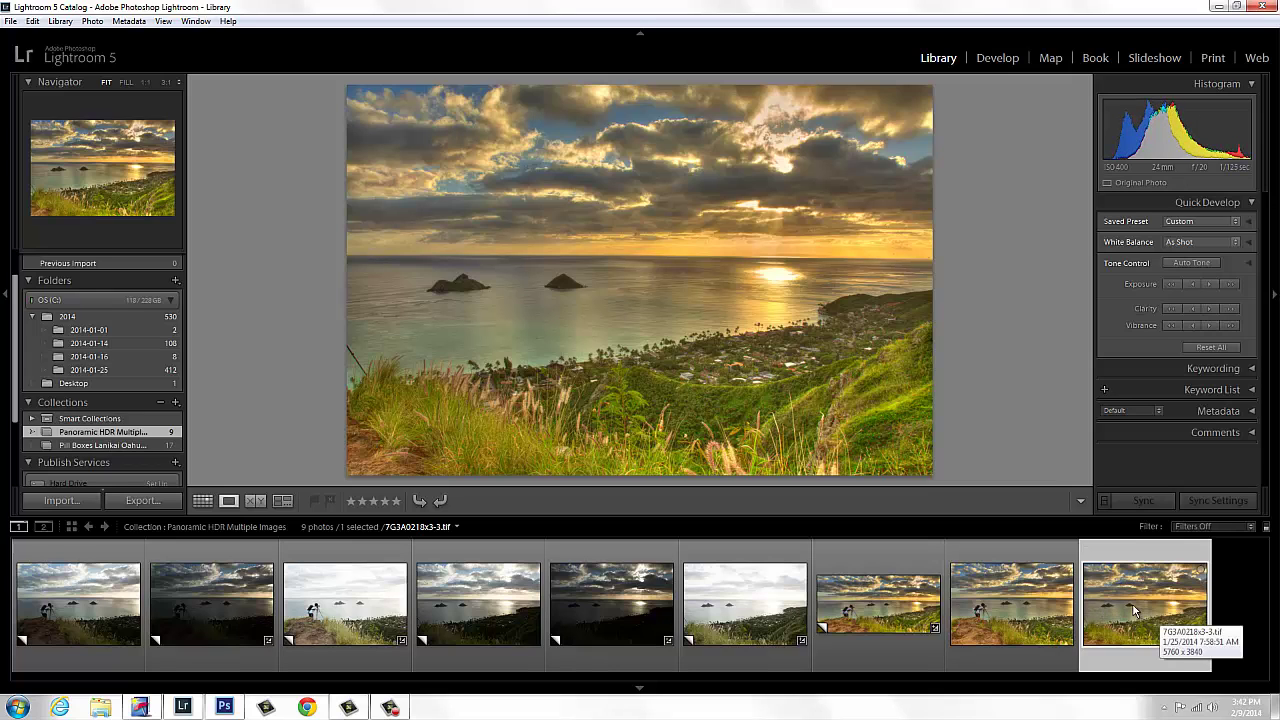
# Merge 7G3A0215x3-3.tif and 7G3A0218x3-3.tif into a panorama in Photoshop, using Auto layout with the images blended together.
pyautogui.click(1022, 612)
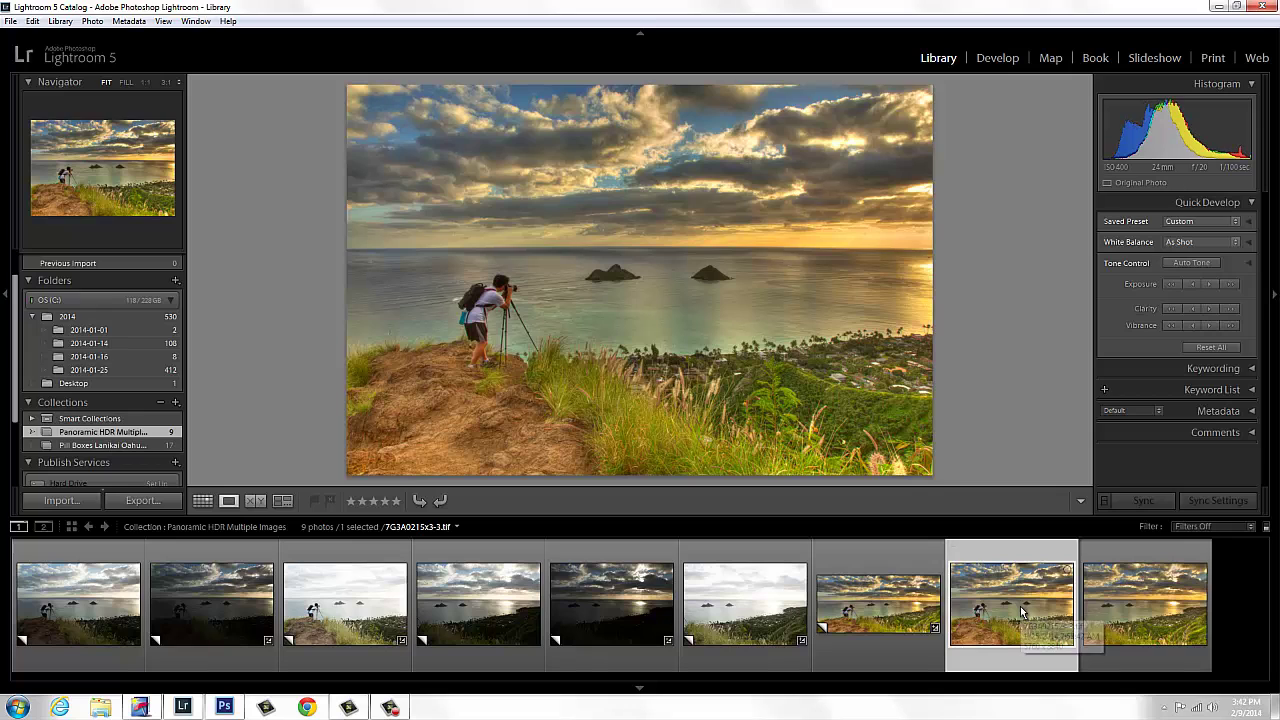
pyautogui.keyDown('ctrl'); pyautogui.click(1131, 600); pyautogui.keyUp('ctrl')
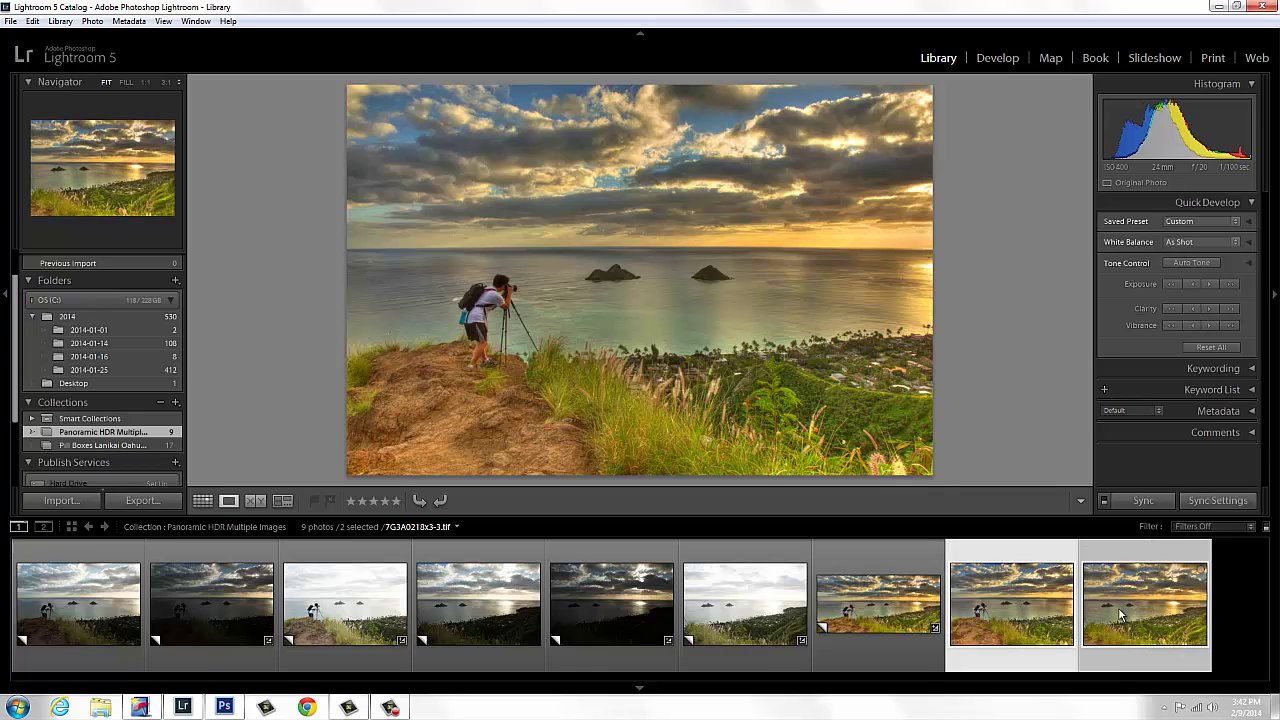
pyautogui.click(1035, 610)
pyautogui.rightClick(1035, 610)
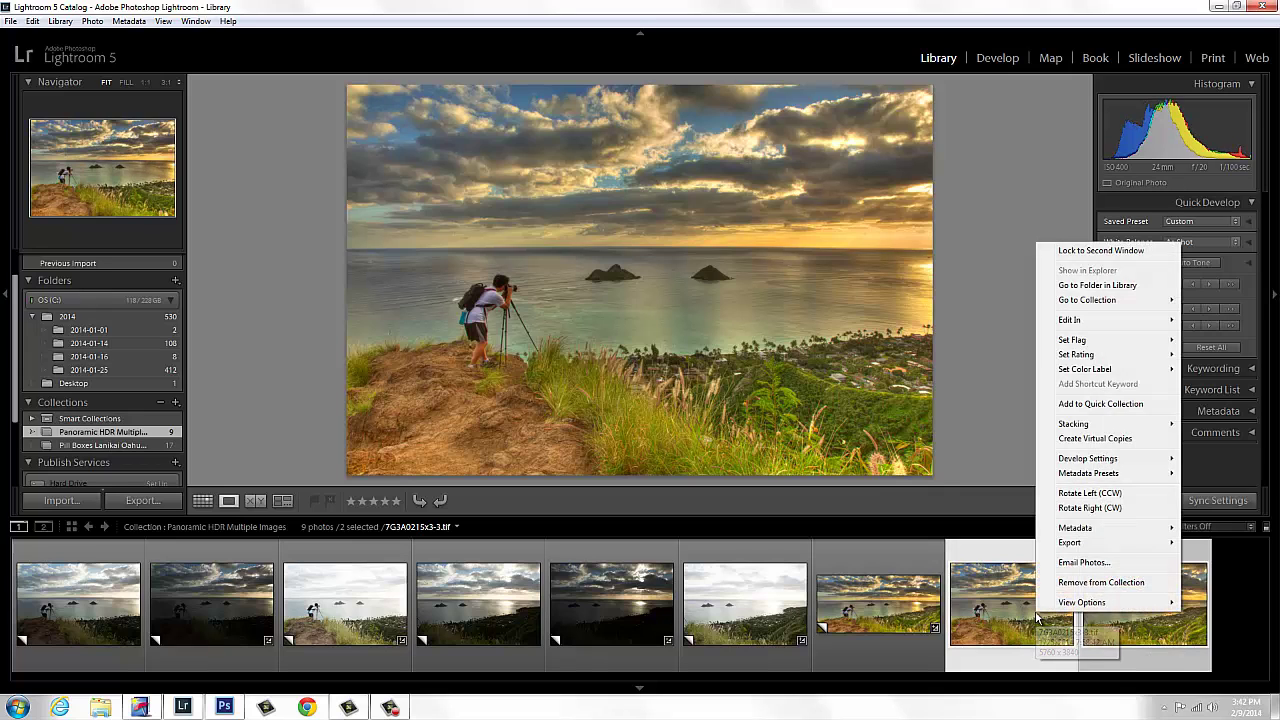
pyautogui.moveTo(1070, 320)
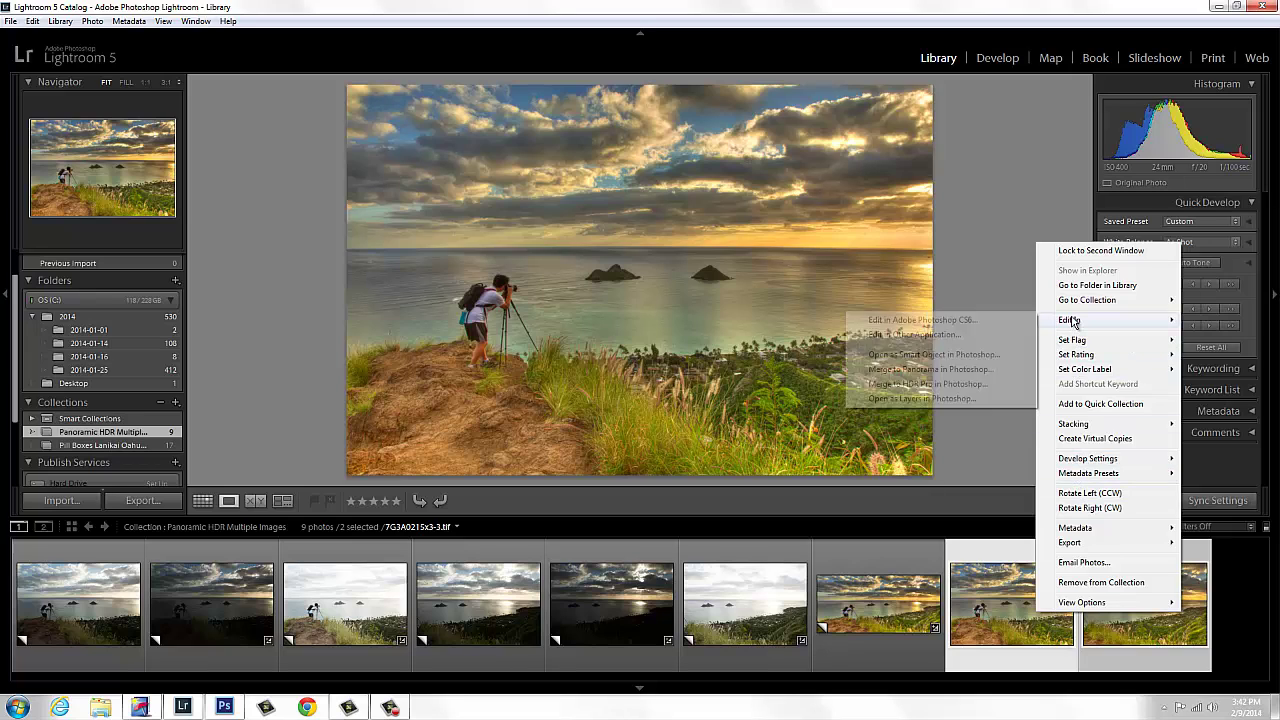
pyautogui.click(902, 369)
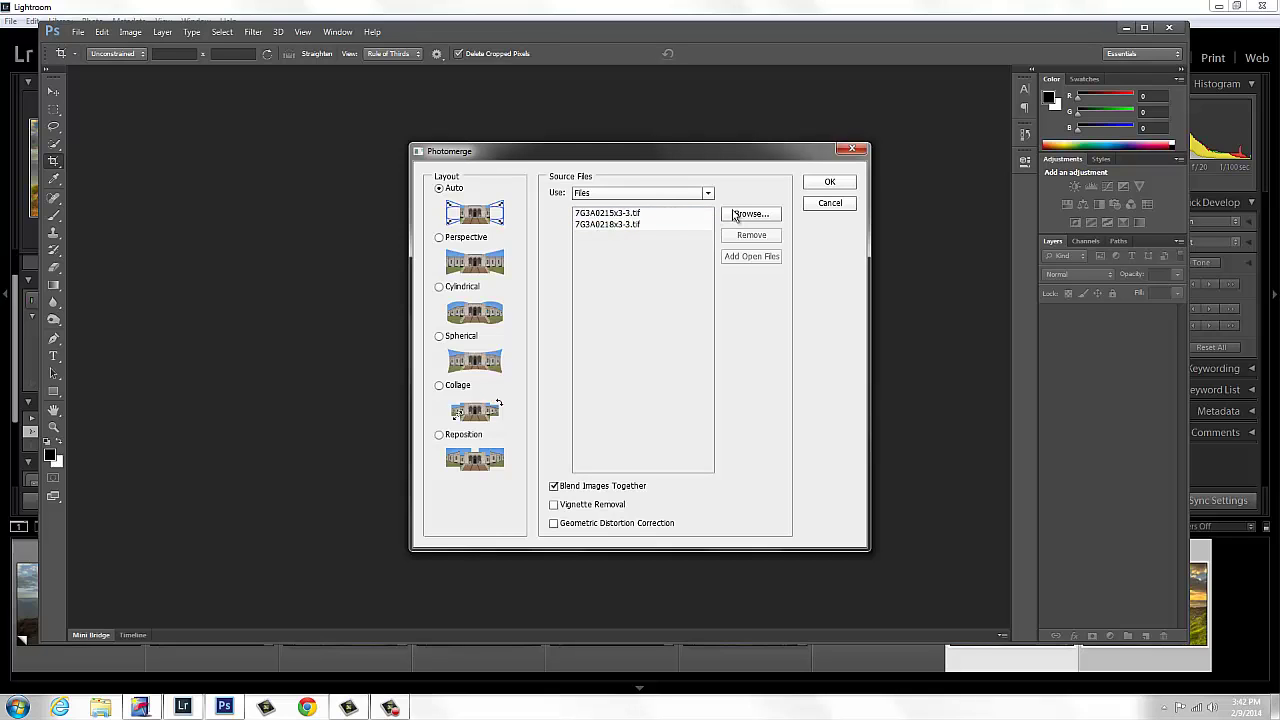
pyautogui.click(830, 183)
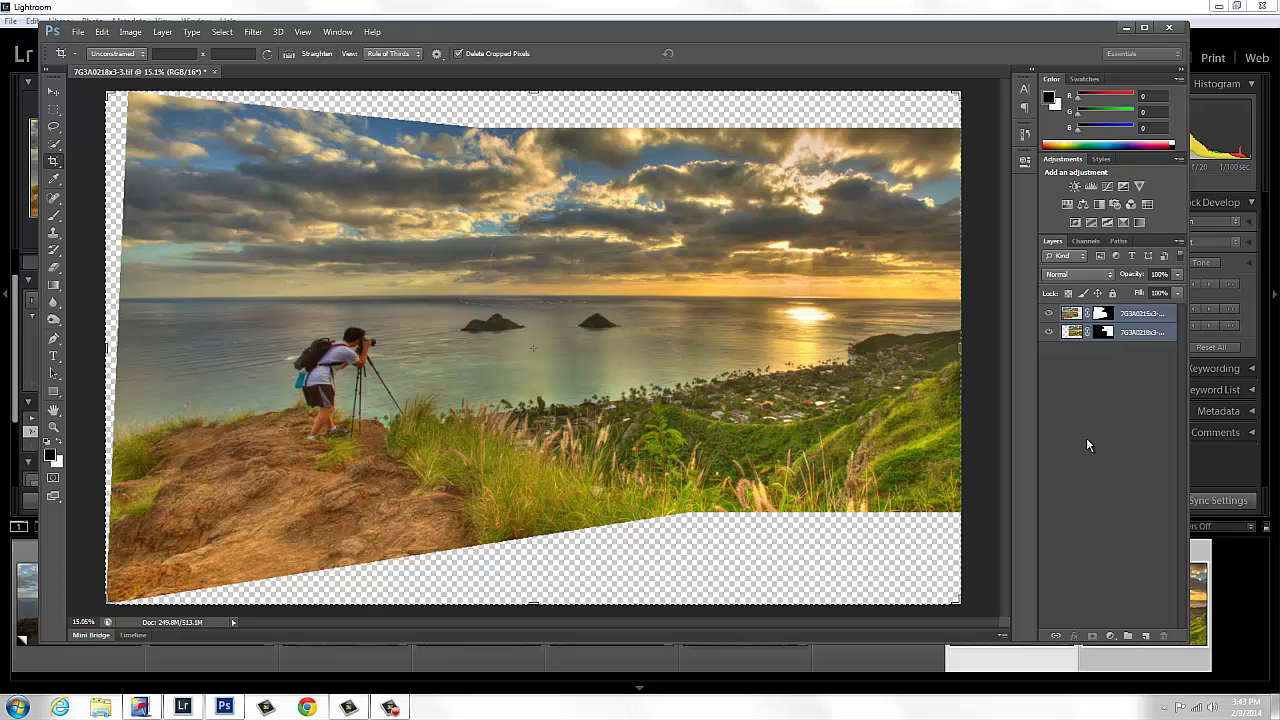
# Crop the merged panorama to a rectangle that excludes the transparent areas along its upper, lower and left edges.
pyautogui.press('ctrl')
pyautogui.click(980, 378)
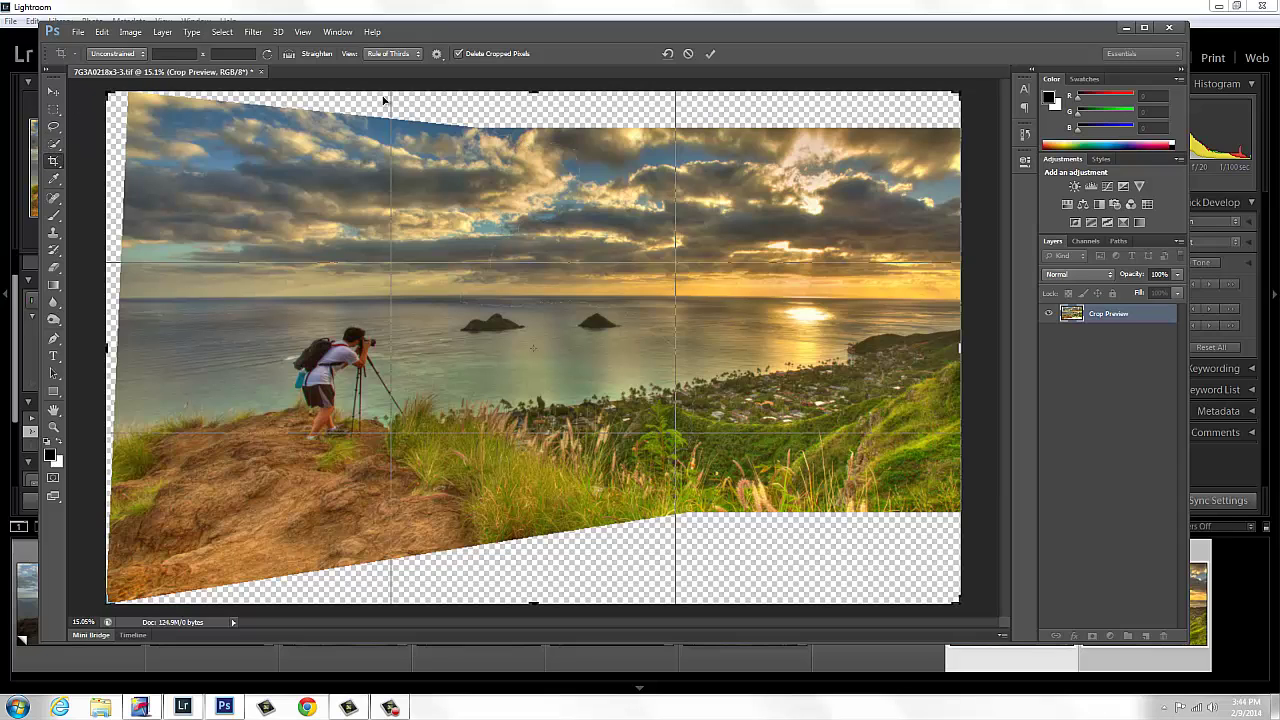
pyautogui.click(57, 166)
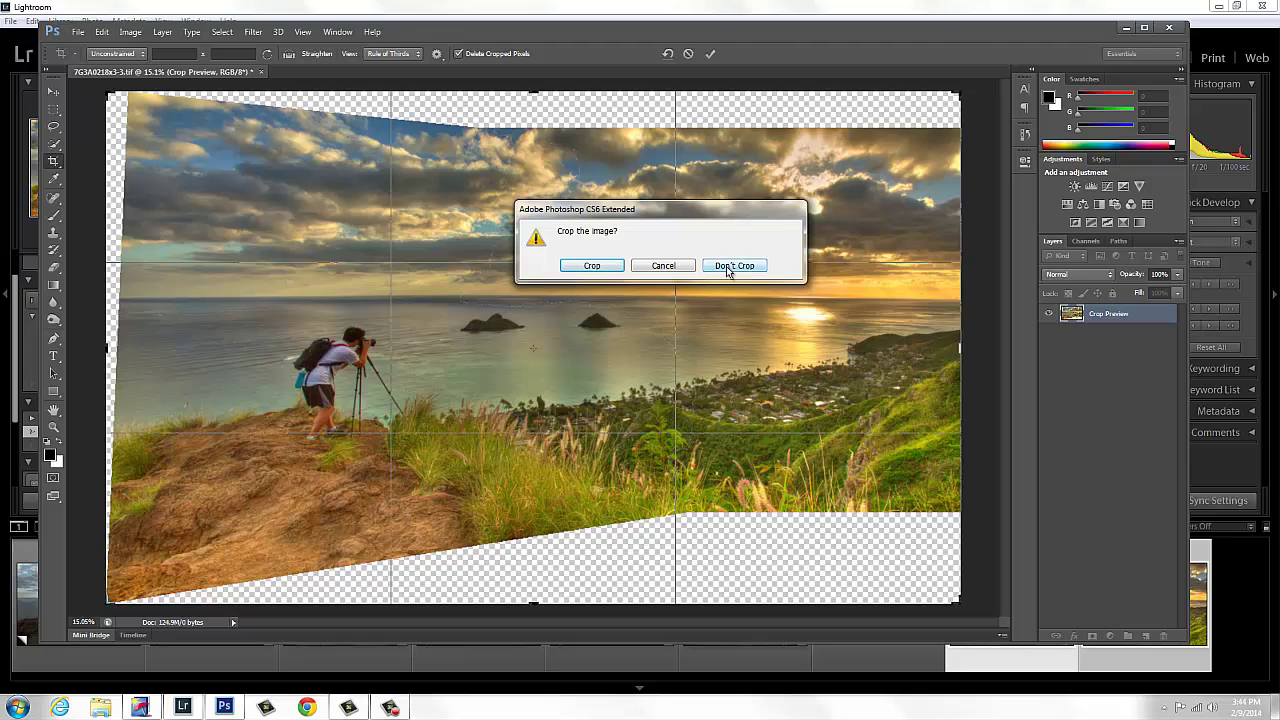
pyautogui.click(663, 266)
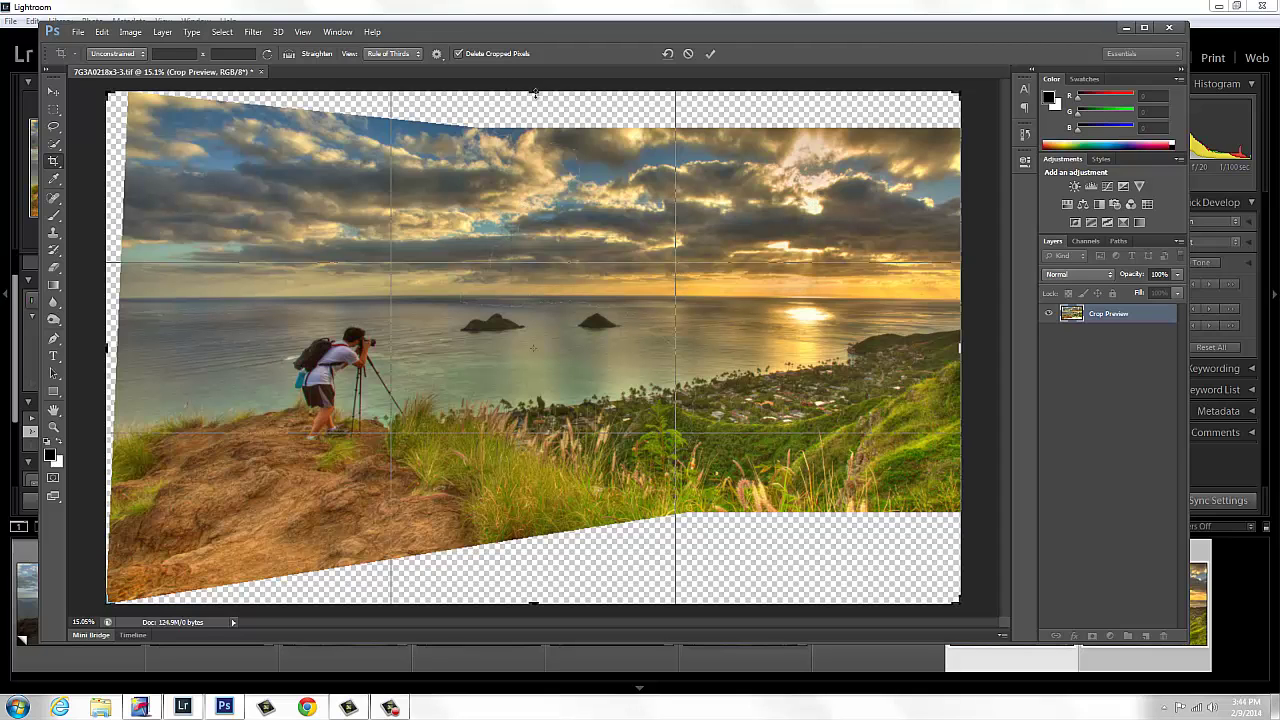
pyautogui.moveTo(535, 92); pyautogui.dragTo(535, 110)
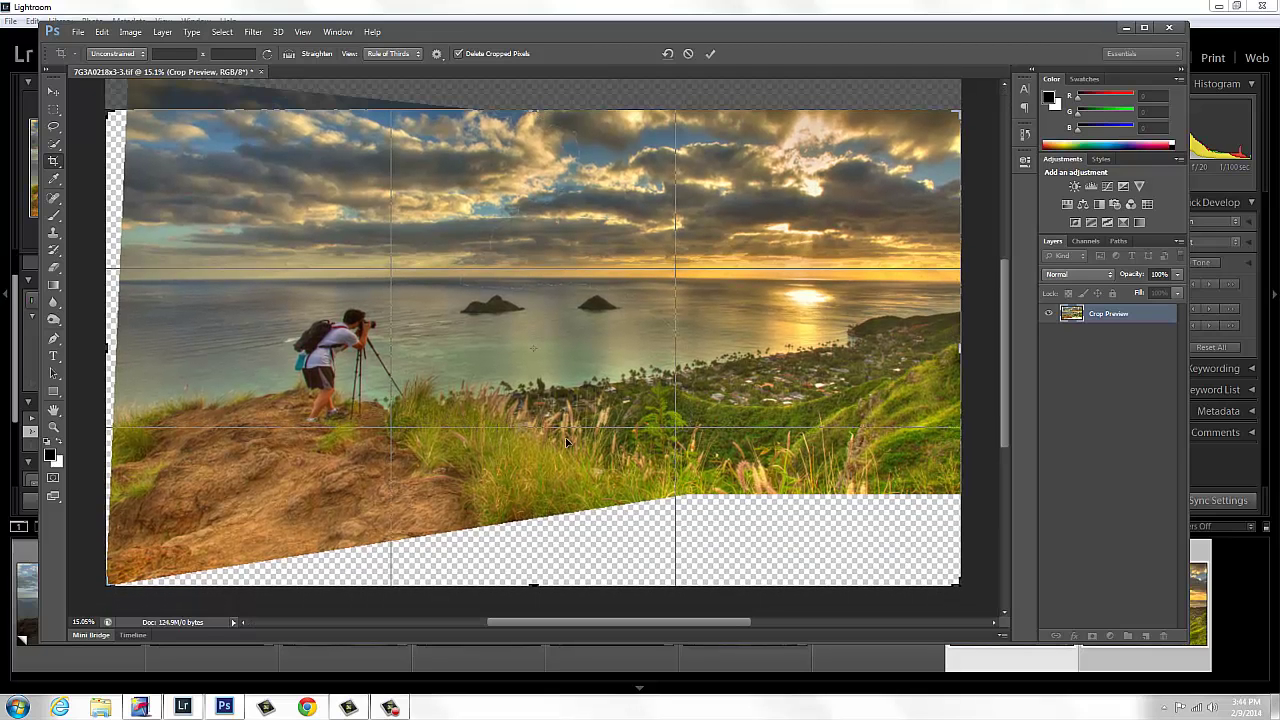
pyautogui.moveTo(529, 588)
pyautogui.mouseDown()
pyautogui.moveTo(530, 535)
pyautogui.moveTo(520, 545)
pyautogui.mouseUp()
pyautogui.moveTo(103, 347); pyautogui.dragTo(113, 347)
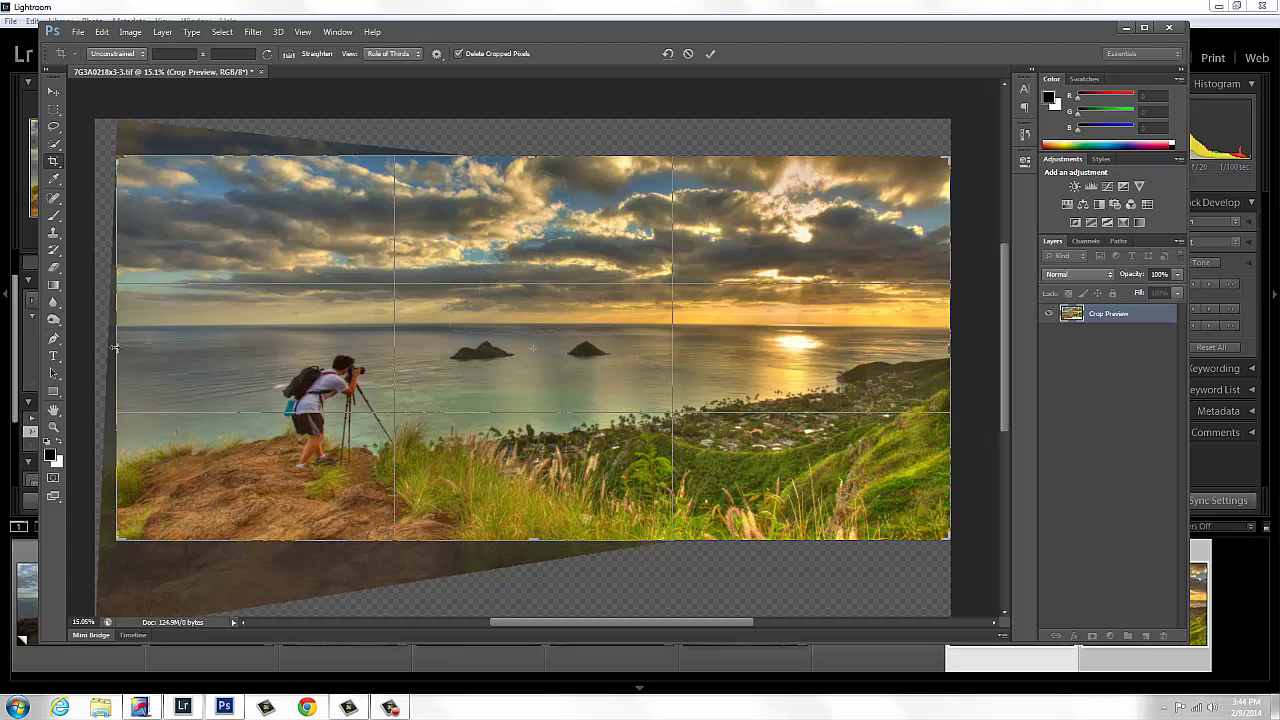
pyautogui.press('Return')
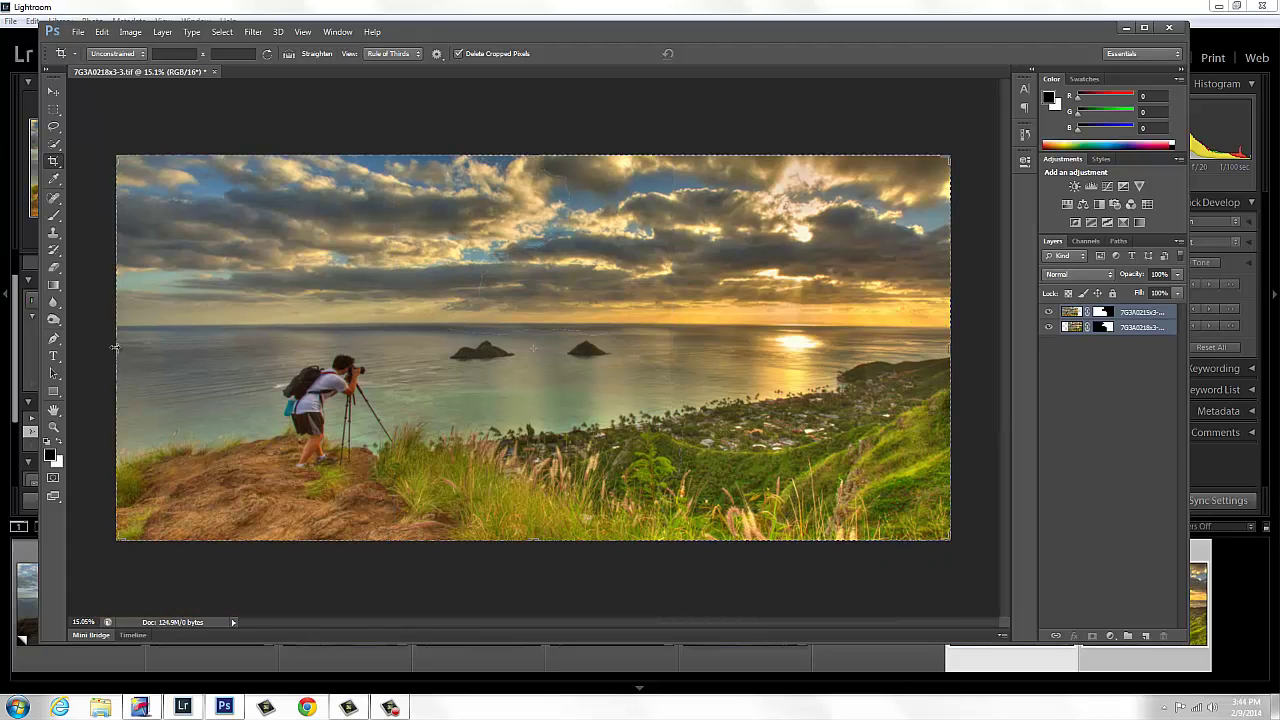
# Flatten the cropped panorama into a single layer and save it back to the Lightroom collection.
pyautogui.rightClick(1141, 326)
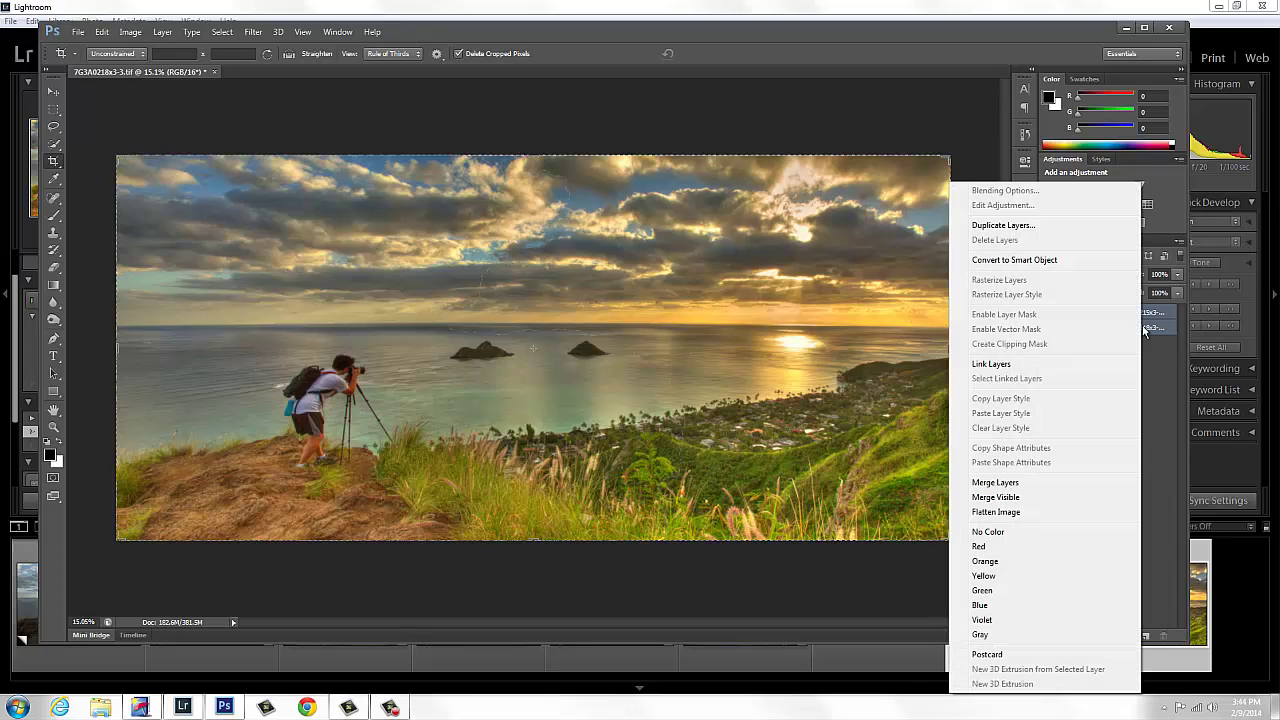
pyautogui.click(1018, 513)
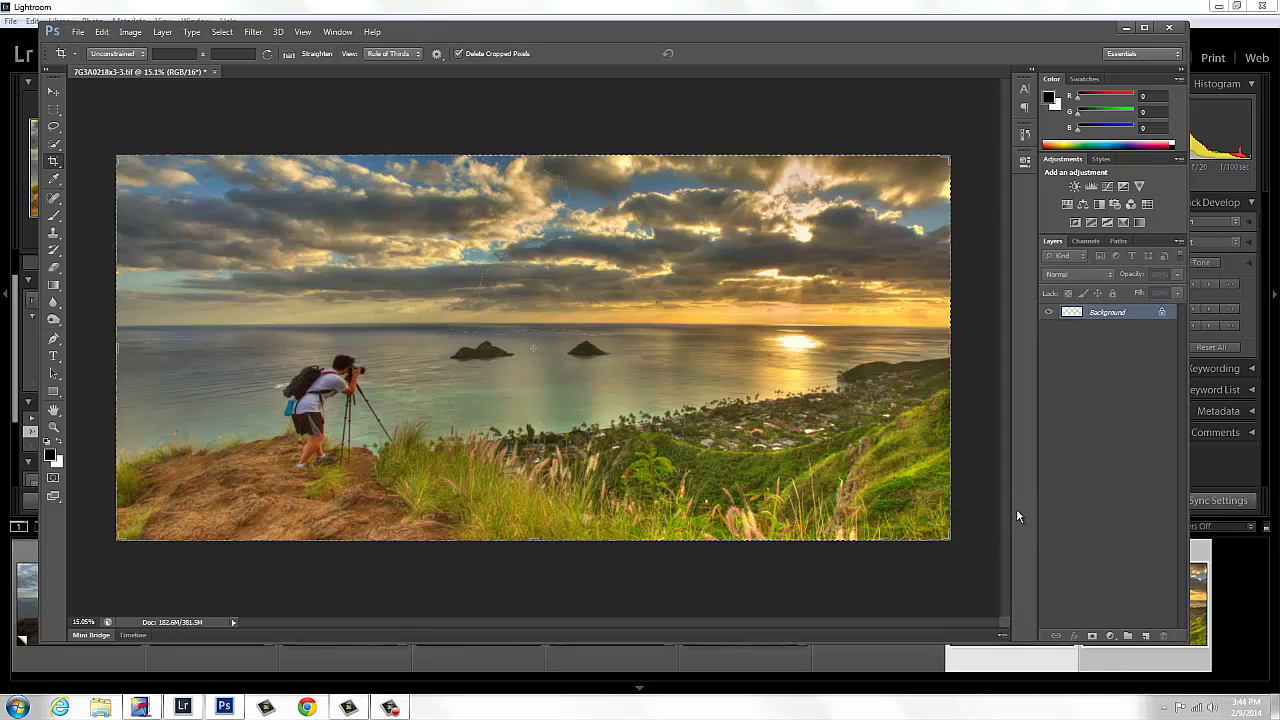
pyautogui.click(78, 32)
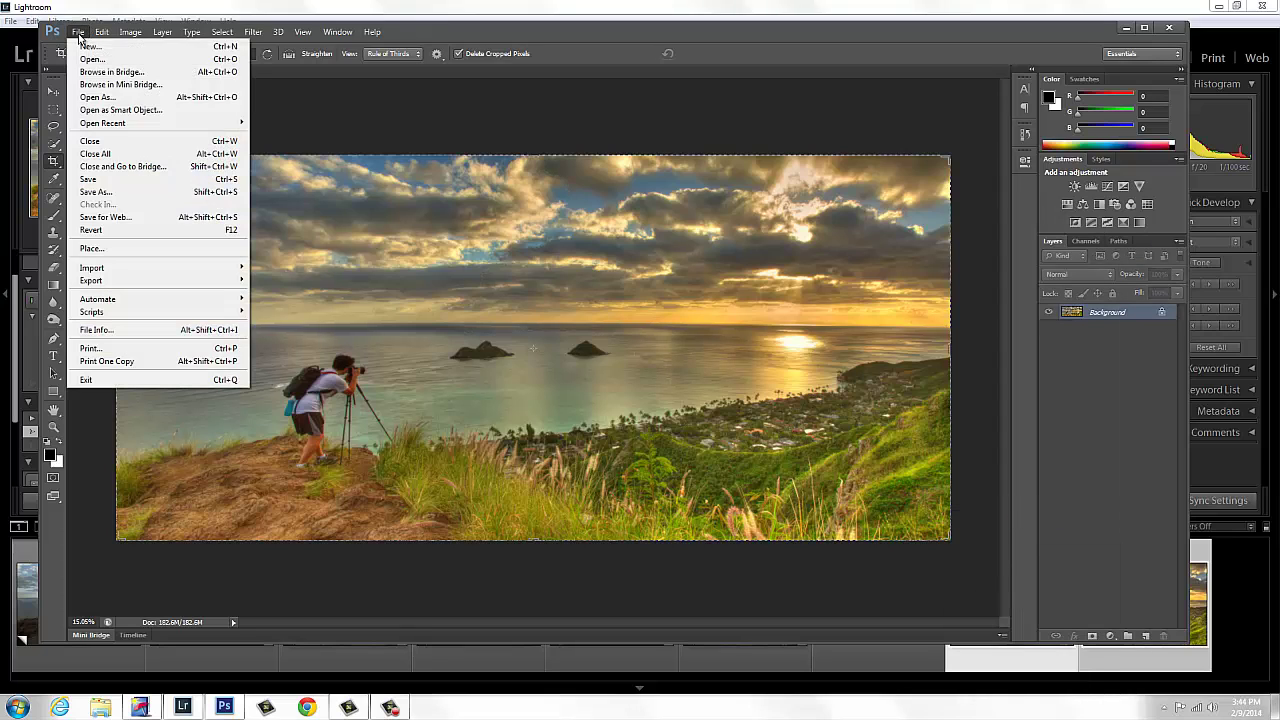
pyautogui.click(100, 179)
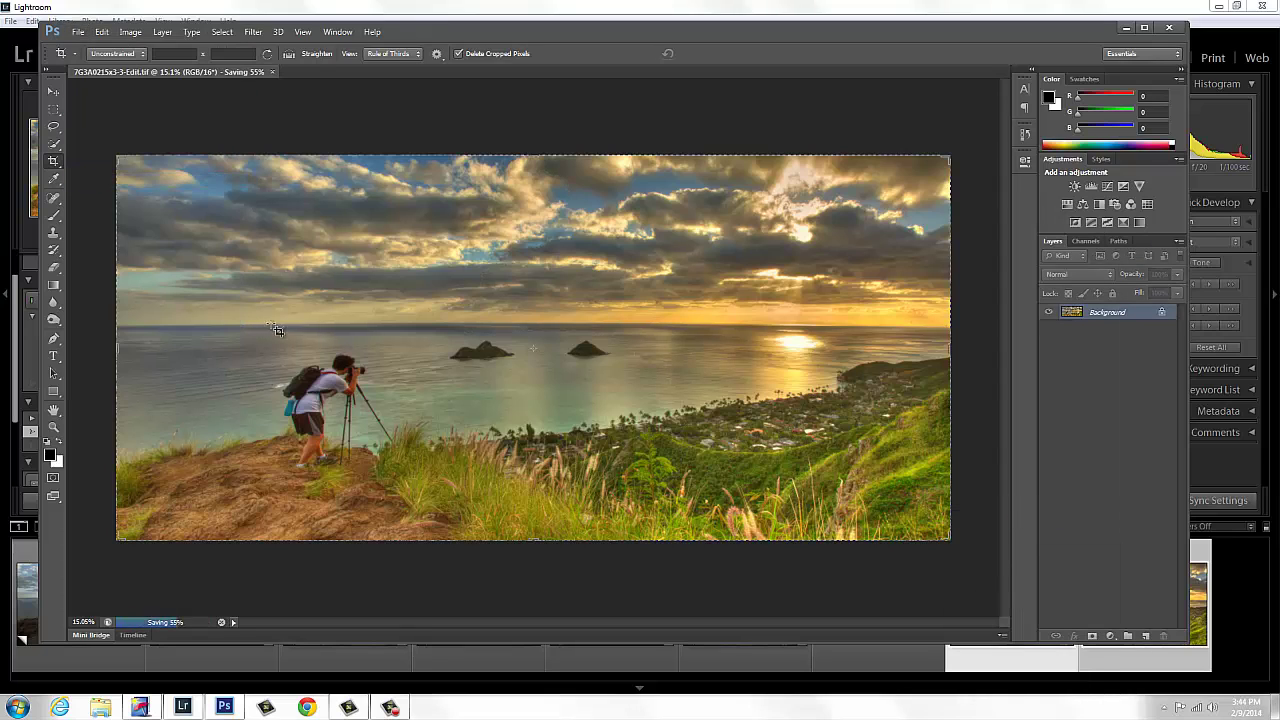
pyautogui.click(224, 707)
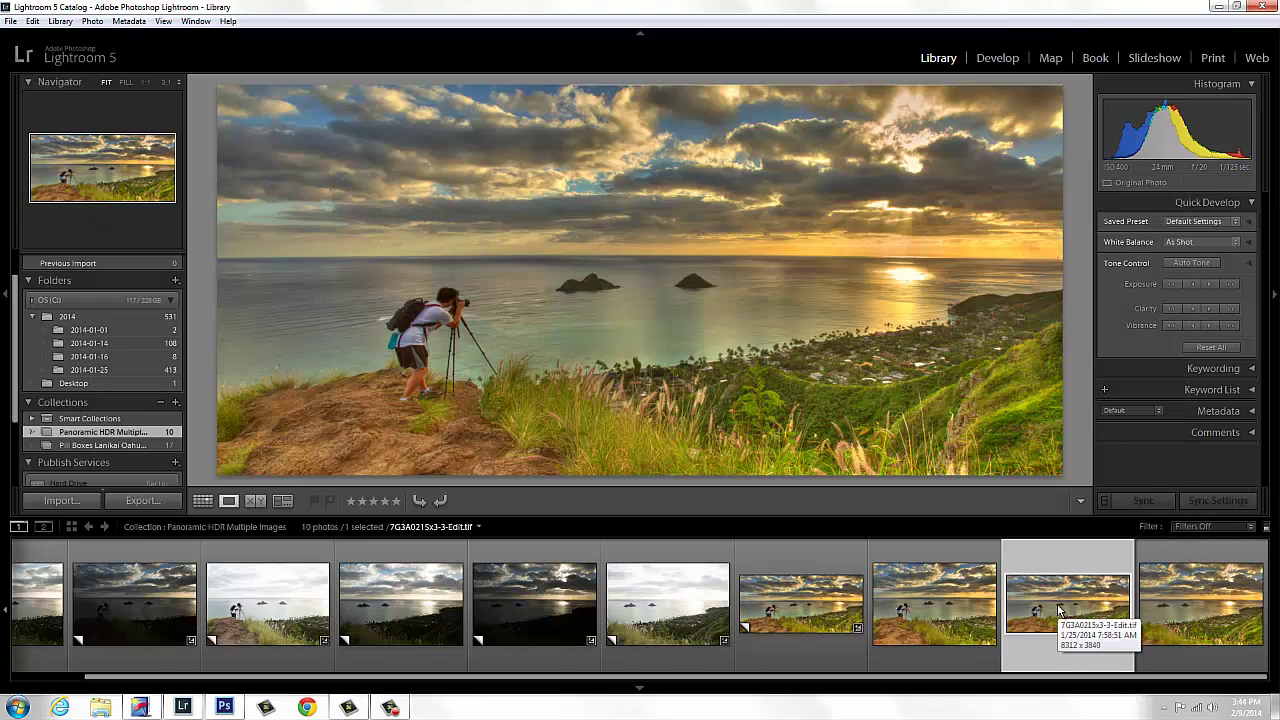